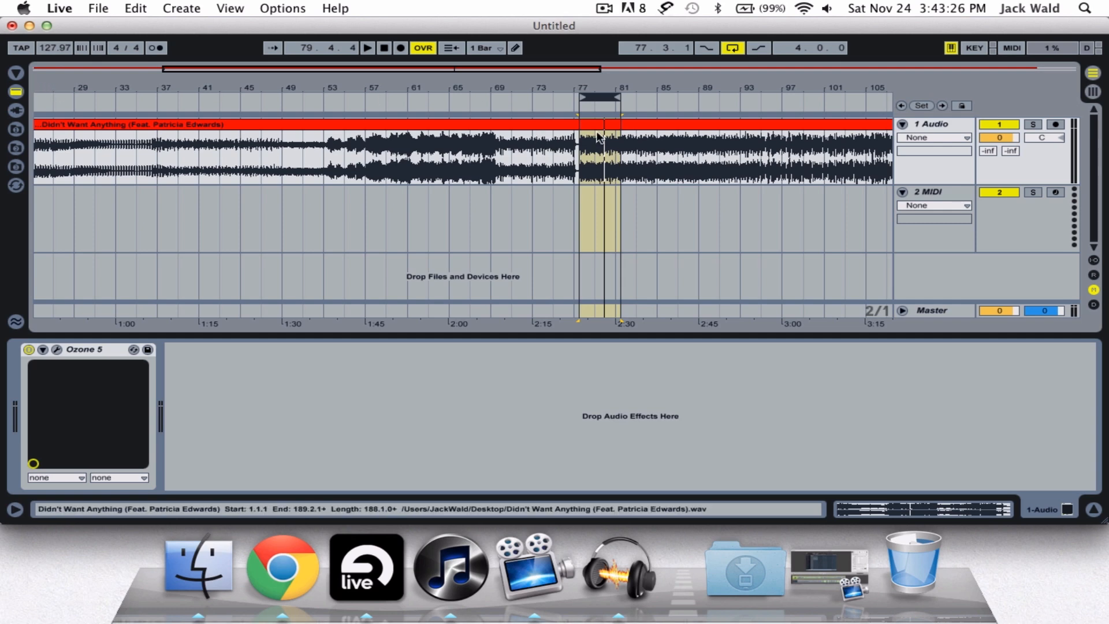
Play the looped section starting around bar 77 to hear the unprocessed track, adjust the volume, and stop playback
{"action": "mouse_move", "coordinate": [574, 86]}
{"action": "left_mouse_down"}
{"action": "mouse_move", "coordinate": [572, 70]}
{"action": "mouse_move", "coordinate": [574, 87]}
{"action": "mouse_move", "coordinate": [371, 85]}
{"action": "left_mouse_up"}
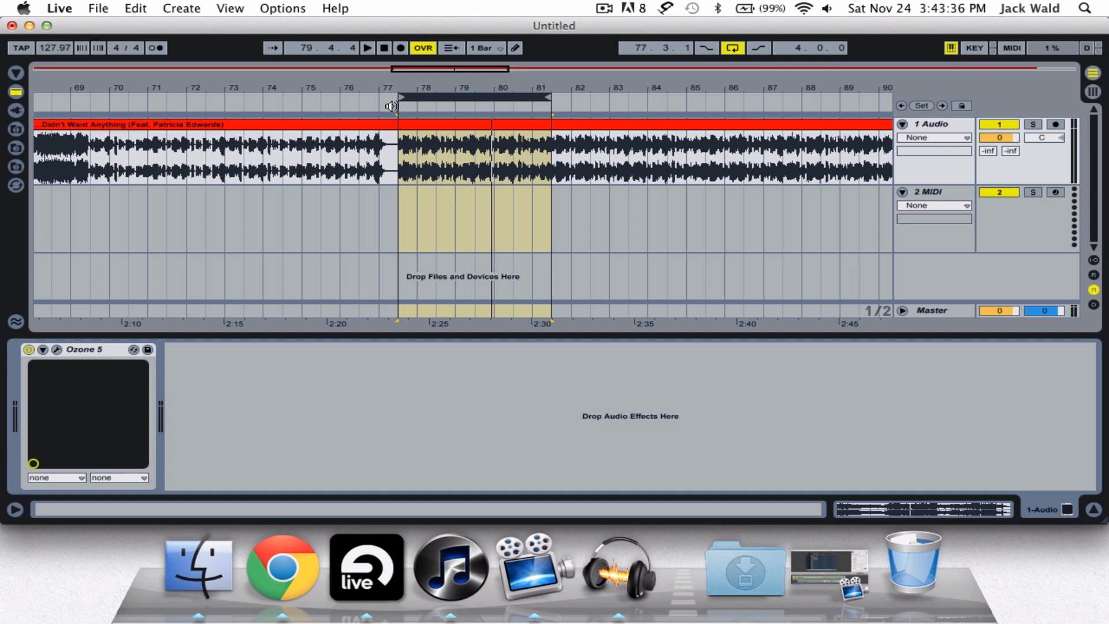
{"action": "key", "text": "XF86AudioLowerVolume"}
{"action": "key", "text": "space"}
{"action": "key", "text": "XF86AudioRaiseVolume"}
{"action": "key", "text": "XF86AudioRaiseVolume"}
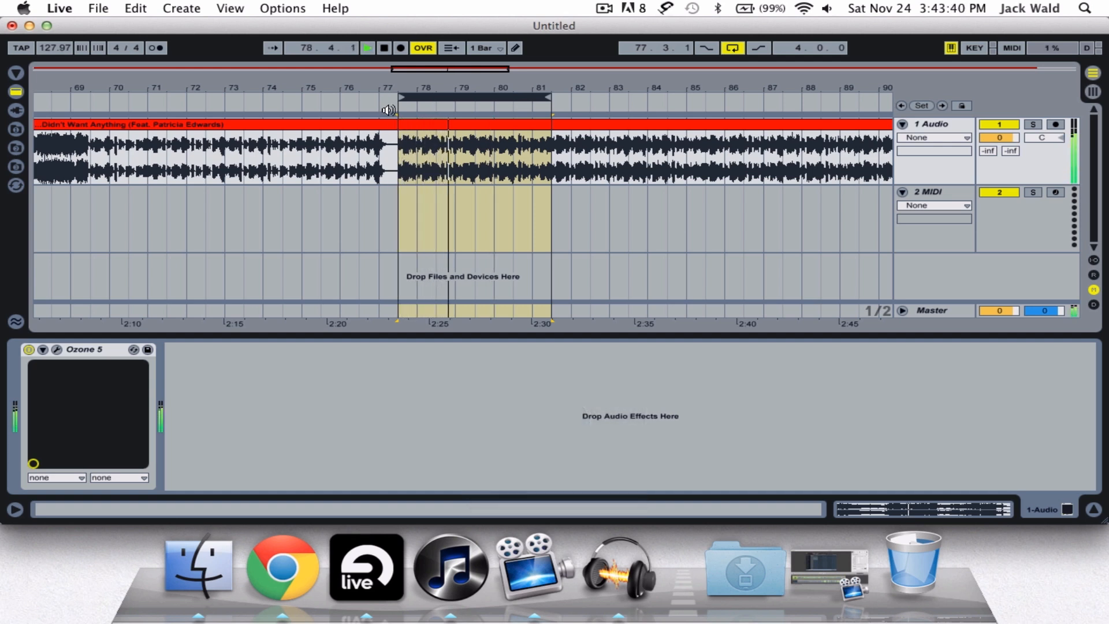
{"action": "left_click", "coordinate": [383, 47]}
{"action": "left_click", "coordinate": [384, 47]}
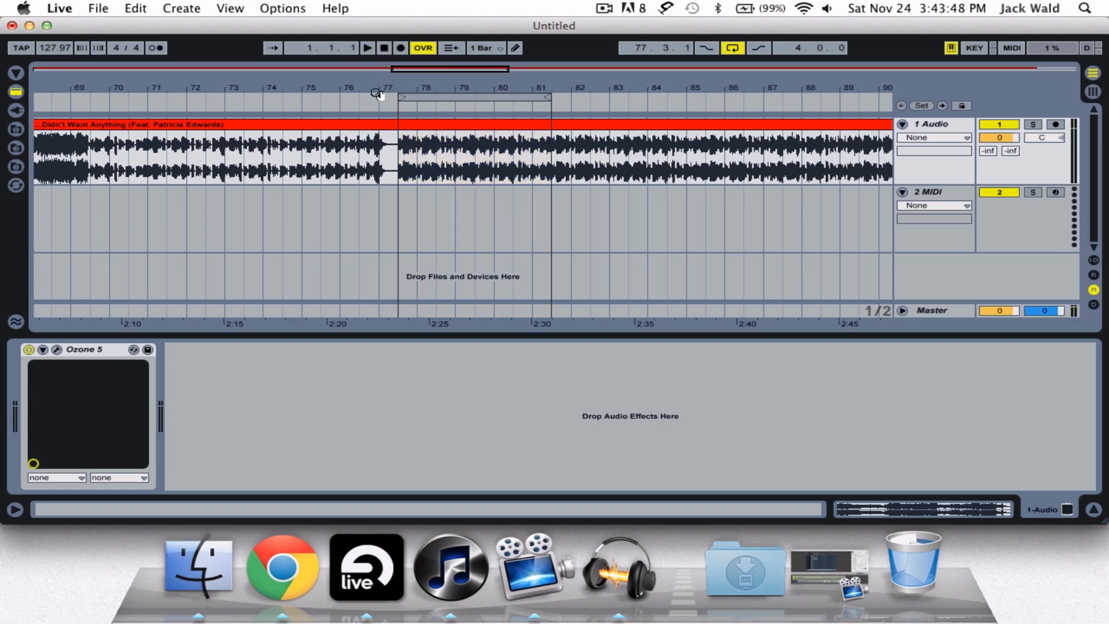
Delete Ozone 5 from the audio track and load the iZotope Ozone 5 Audio Unit on the Master track with its default settings
{"action": "left_click", "coordinate": [86, 352]}
{"action": "key", "text": "Delete"}
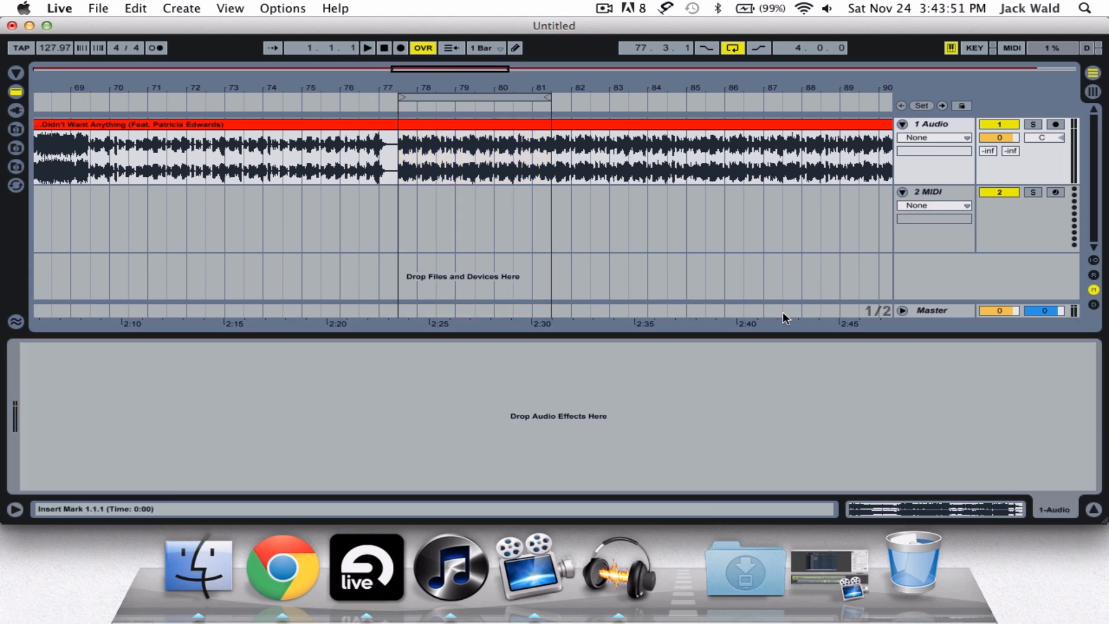
{"action": "left_click", "coordinate": [930, 310]}
{"action": "left_click", "coordinate": [16, 91]}
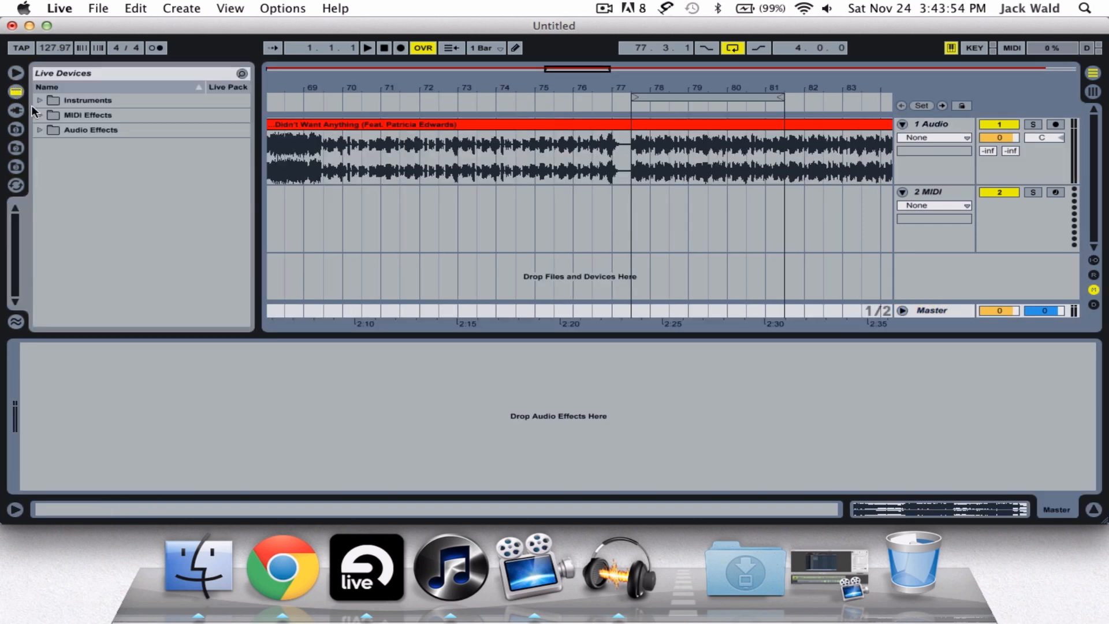
{"action": "left_click", "coordinate": [16, 110]}
{"action": "left_click", "coordinate": [39, 115]}
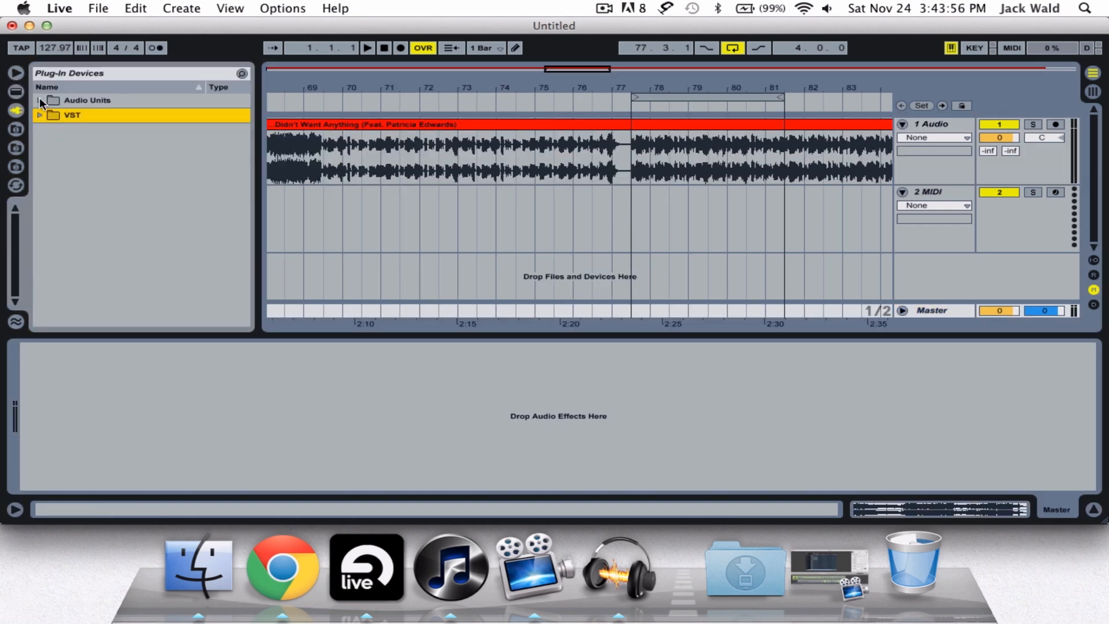
{"action": "left_click", "coordinate": [39, 99]}
{"action": "left_click", "coordinate": [50, 174]}
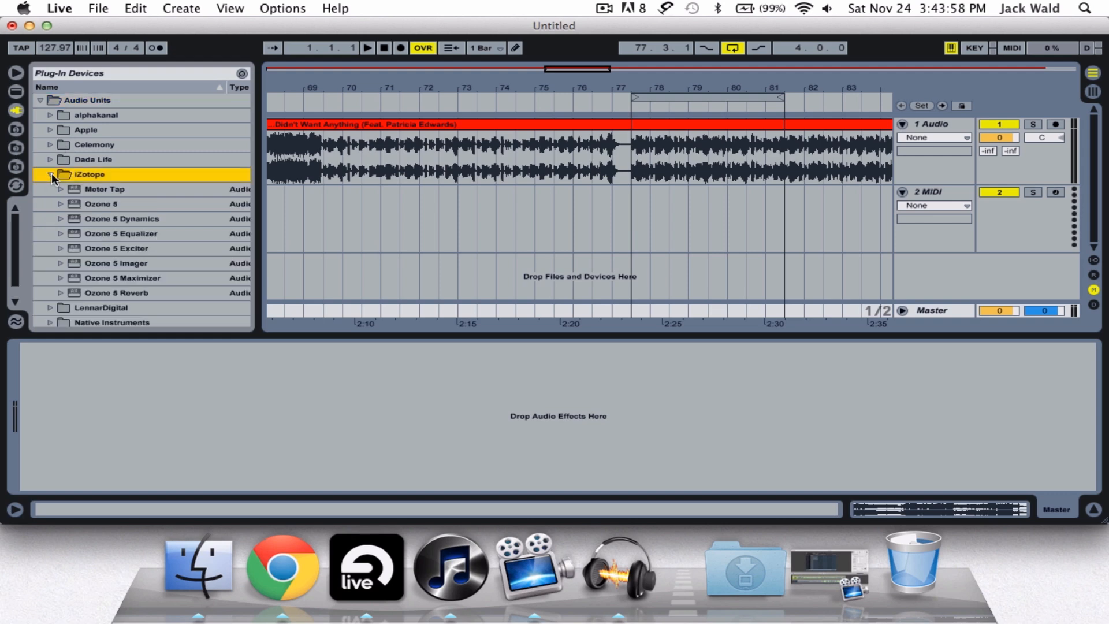
{"action": "mouse_move", "coordinate": [95, 203]}
{"action": "left_mouse_down"}
{"action": "mouse_move", "coordinate": [292, 402]}
{"action": "mouse_move", "coordinate": [283, 393]}
{"action": "left_mouse_up"}
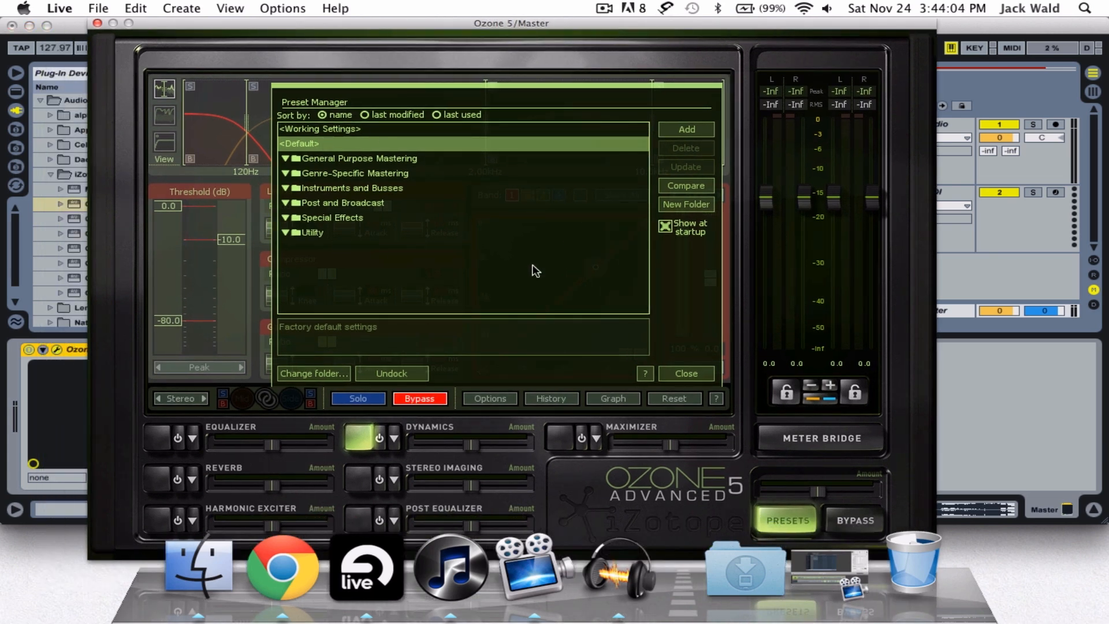
{"action": "left_click", "coordinate": [700, 374]}
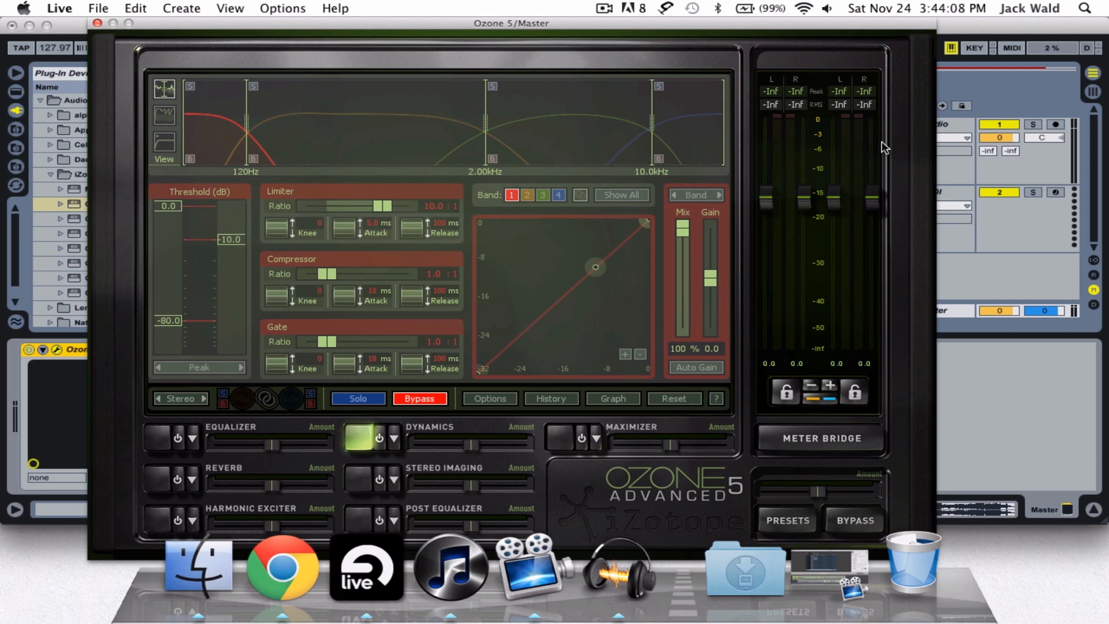
Examine the processing order of the Ozone modules in the Filter Graph
{"action": "left_click_drag", "start_coordinate": [517, 24], "coordinate": [545, 24]}
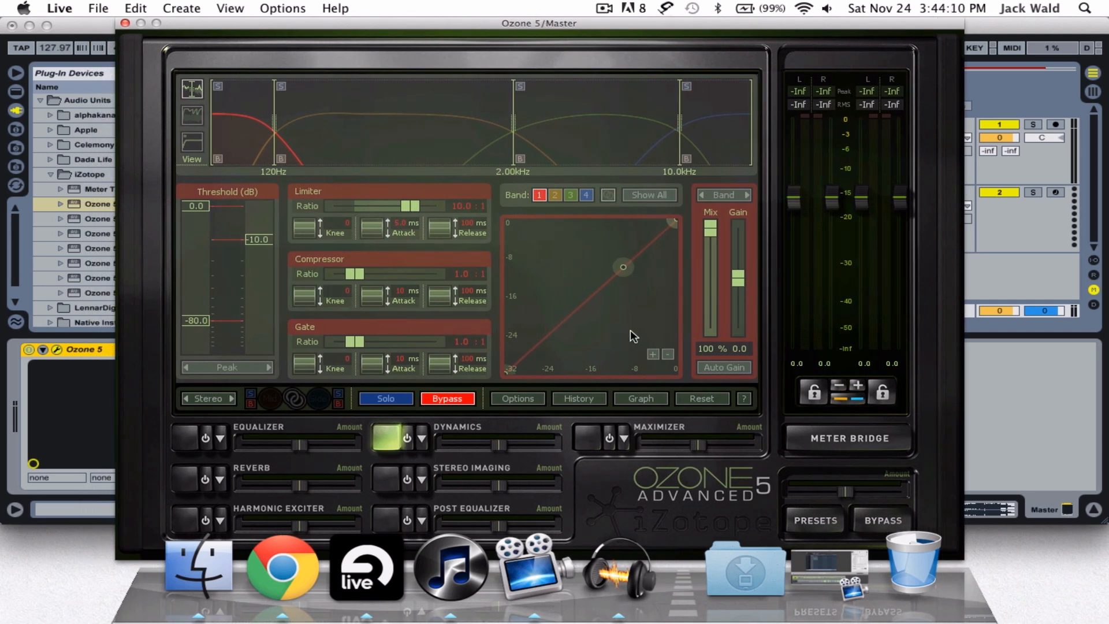
{"action": "left_click", "coordinate": [642, 398]}
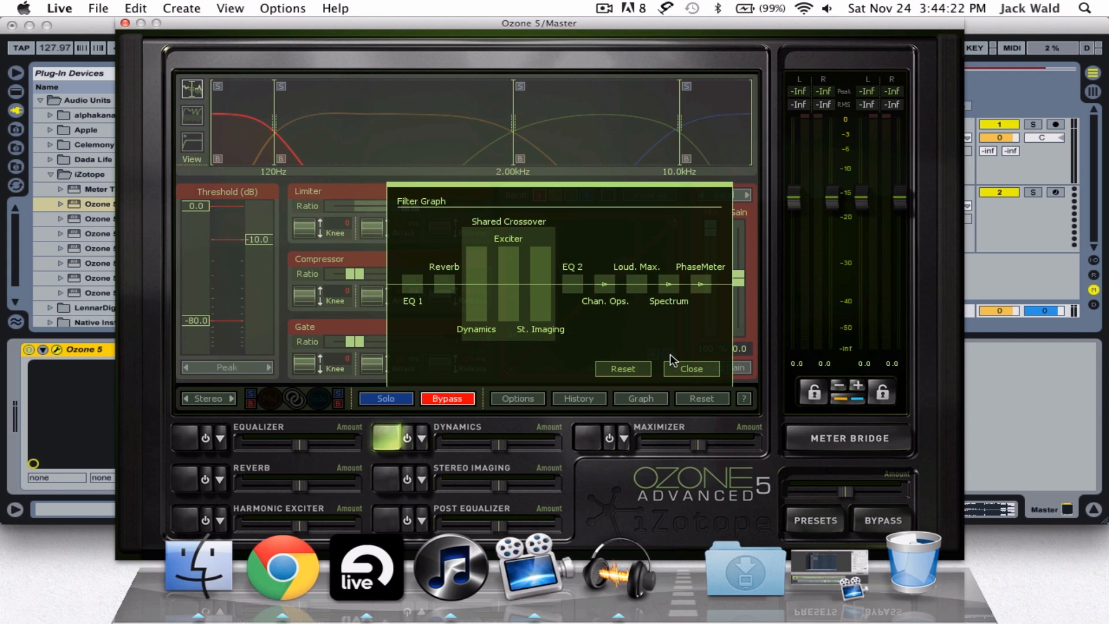
{"action": "left_click", "coordinate": [700, 373]}
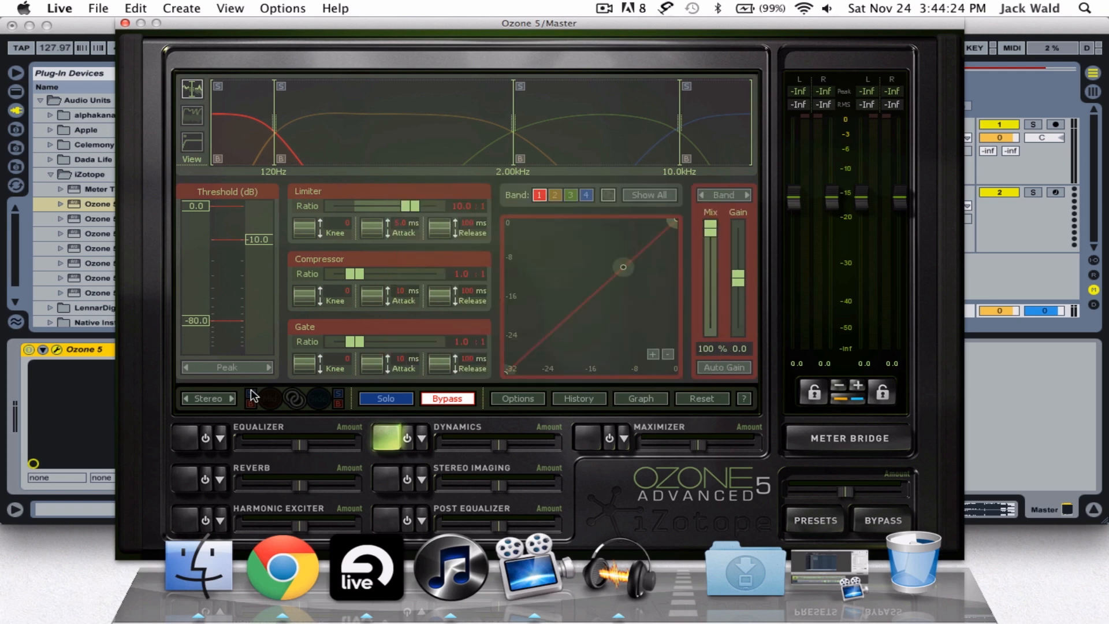
Enable the Equalizer module and switch it from Stereo to Mid/Side processing
{"action": "left_click", "coordinate": [189, 438]}
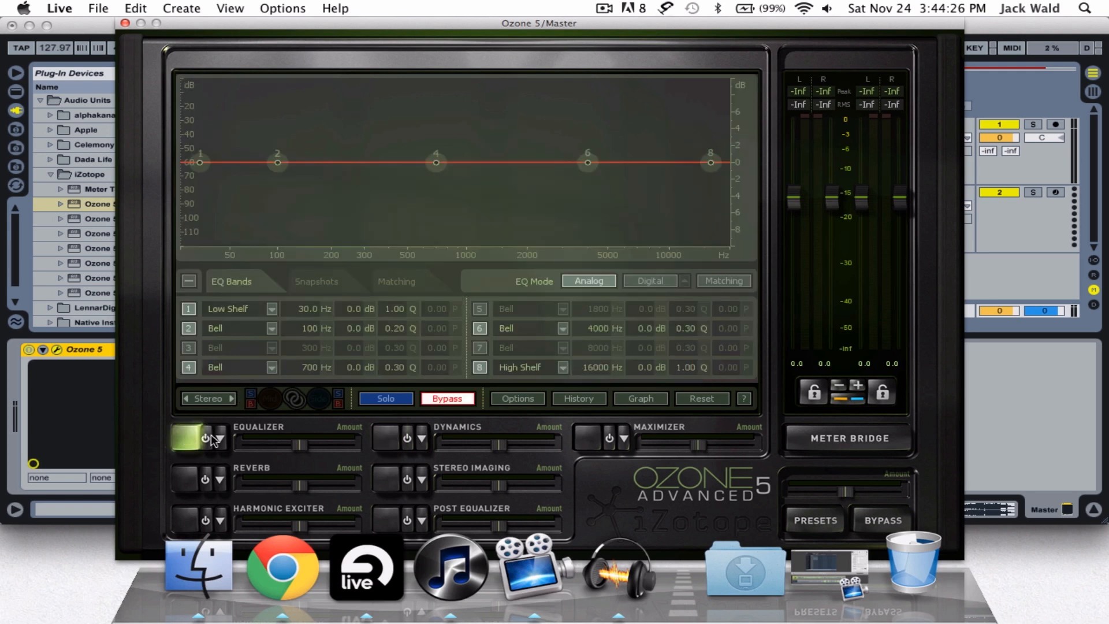
{"action": "left_click", "coordinate": [461, 401]}
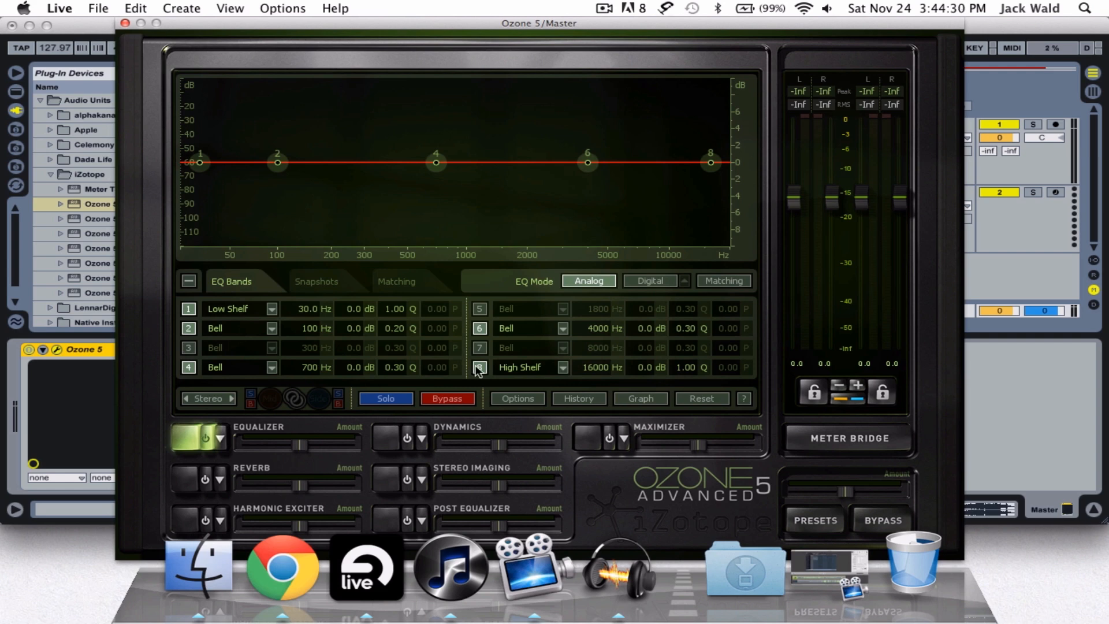
{"action": "left_click", "coordinate": [222, 401]}
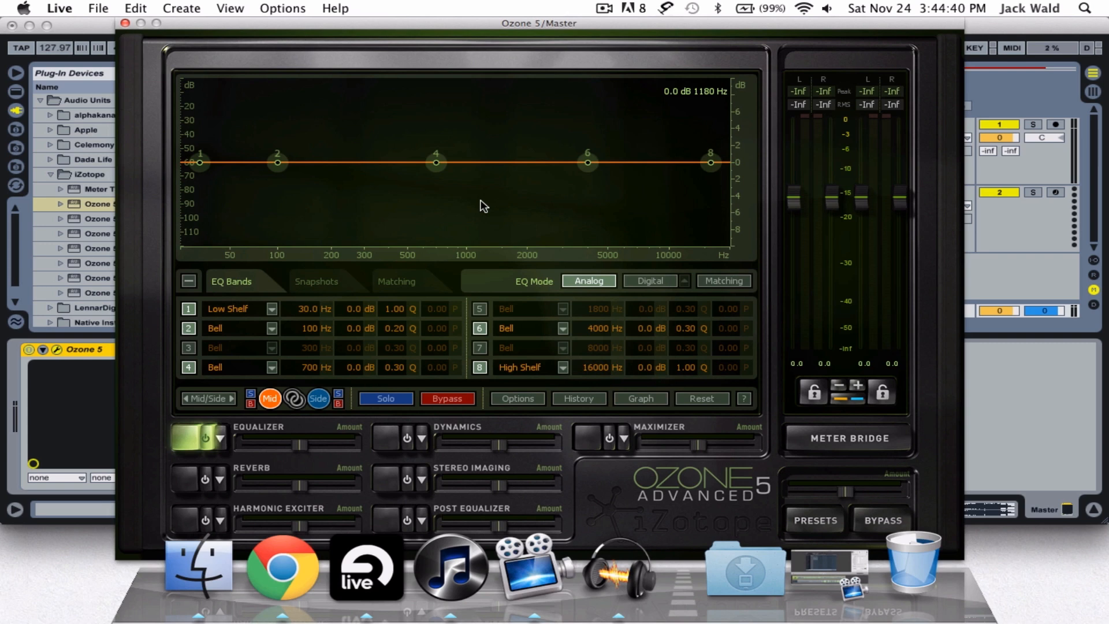
{"action": "left_click", "coordinate": [318, 399]}
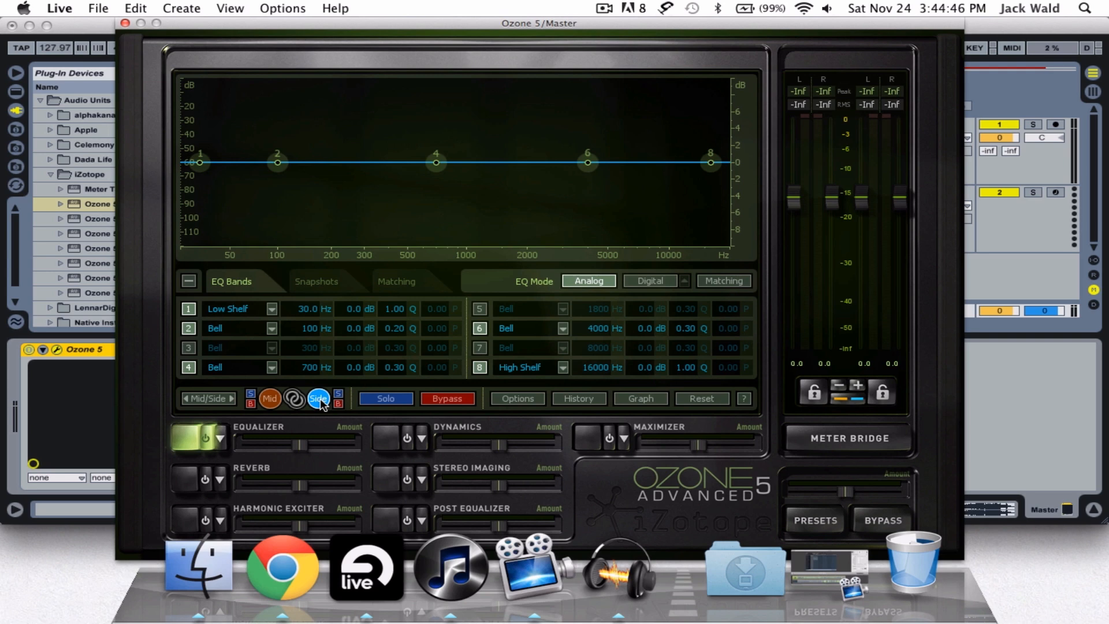
{"action": "left_click", "coordinate": [282, 400]}
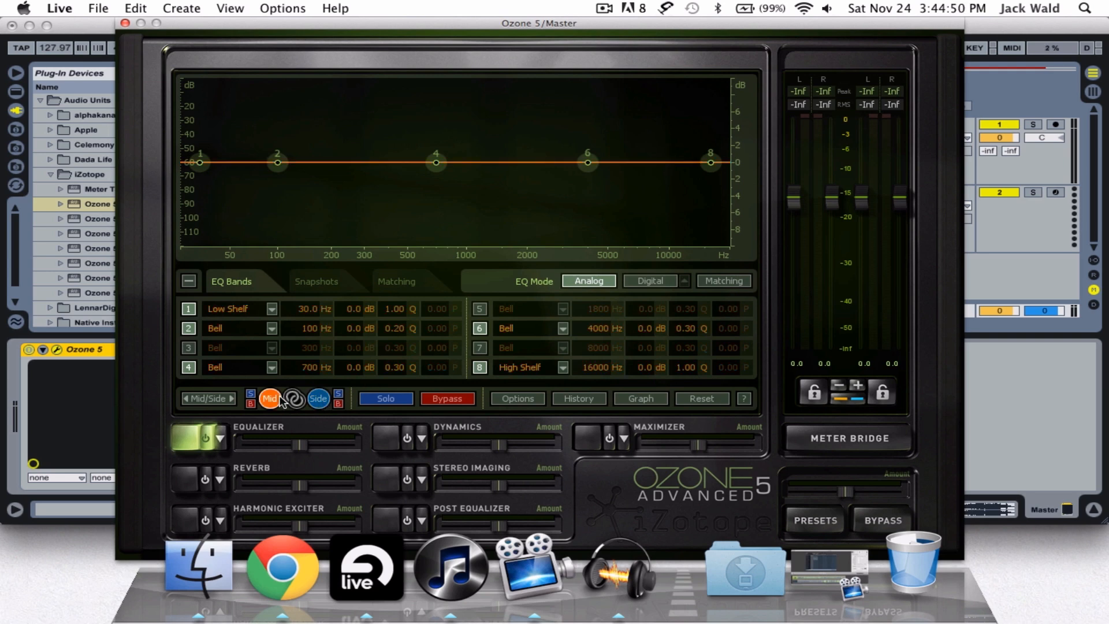
On the Side channel, set the high shelf to about 7997 Hz, 1.7 dB and the low shelf to about 75 Hz, -1.1 dB
{"action": "left_click", "coordinate": [320, 400]}
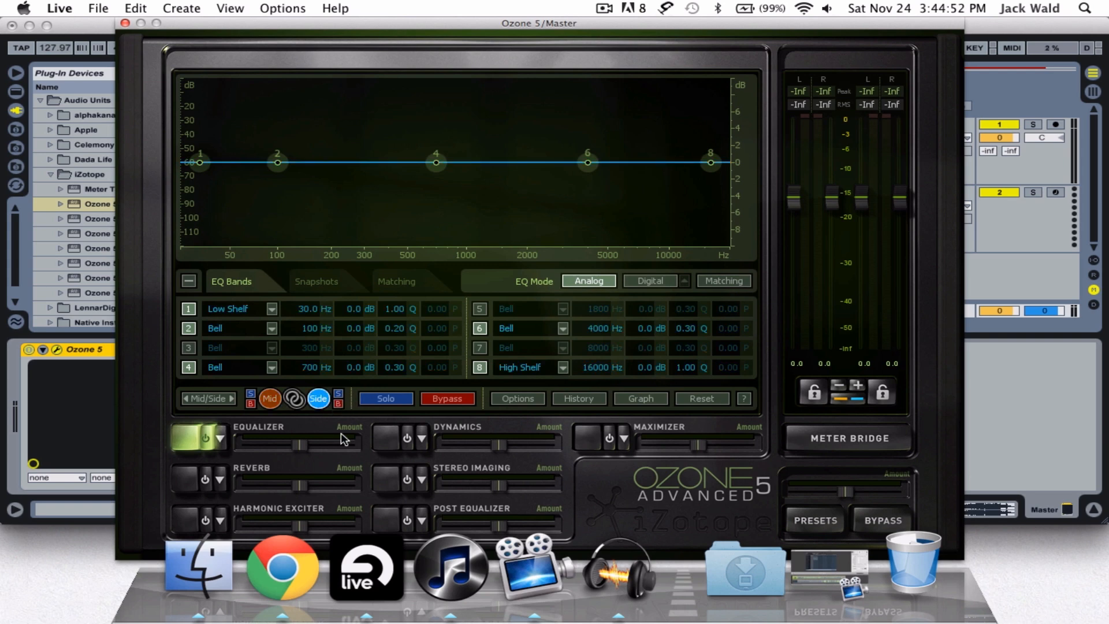
{"action": "left_click_drag", "start_coordinate": [714, 167], "coordinate": [651, 151]}
{"action": "left_click_drag", "start_coordinate": [202, 162], "coordinate": [260, 178]}
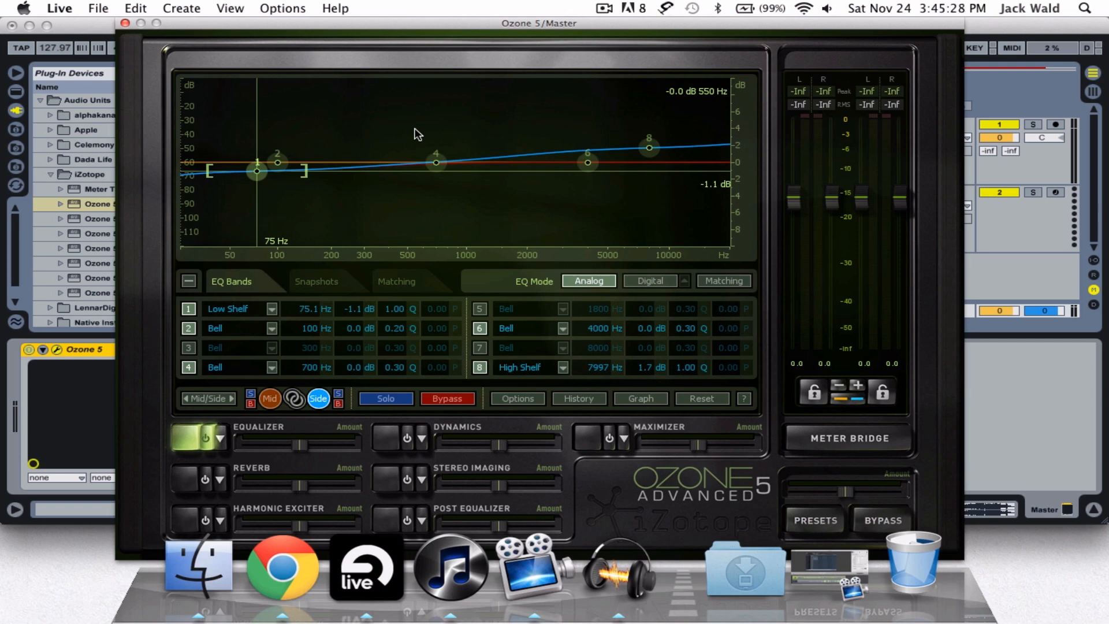
While playing the loop, refine the Side low shelf to about 74 Hz, -1.3 dB and the high shelf to about 8482 Hz, 1.3 dB
{"action": "key", "text": "space"}
{"action": "mouse_move", "coordinate": [616, 24]}
{"action": "left_mouse_down"}
{"action": "mouse_move", "coordinate": [595, 159]}
{"action": "mouse_move", "coordinate": [618, 206]}
{"action": "left_mouse_up"}
{"action": "left_click", "coordinate": [628, 104]}
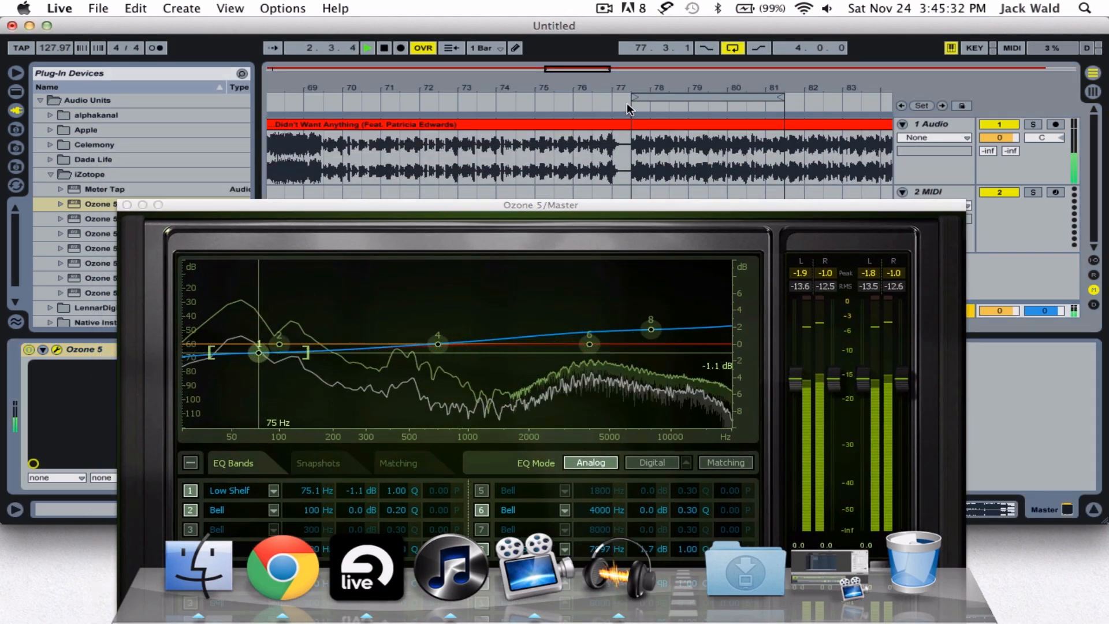
{"action": "left_click_drag", "start_coordinate": [637, 205], "coordinate": [649, 12]}
{"action": "mouse_move", "coordinate": [660, 146]}
{"action": "left_mouse_down"}
{"action": "mouse_move", "coordinate": [658, 110]}
{"action": "mouse_move", "coordinate": [673, 102]}
{"action": "mouse_move", "coordinate": [664, 152]}
{"action": "left_mouse_up"}
{"action": "mouse_move", "coordinate": [269, 171]}
{"action": "left_mouse_down"}
{"action": "mouse_move", "coordinate": [278, 177]}
{"action": "mouse_move", "coordinate": [266, 164]}
{"action": "left_mouse_up"}
{"action": "left_click_drag", "start_coordinate": [662, 149], "coordinate": [665, 151]}
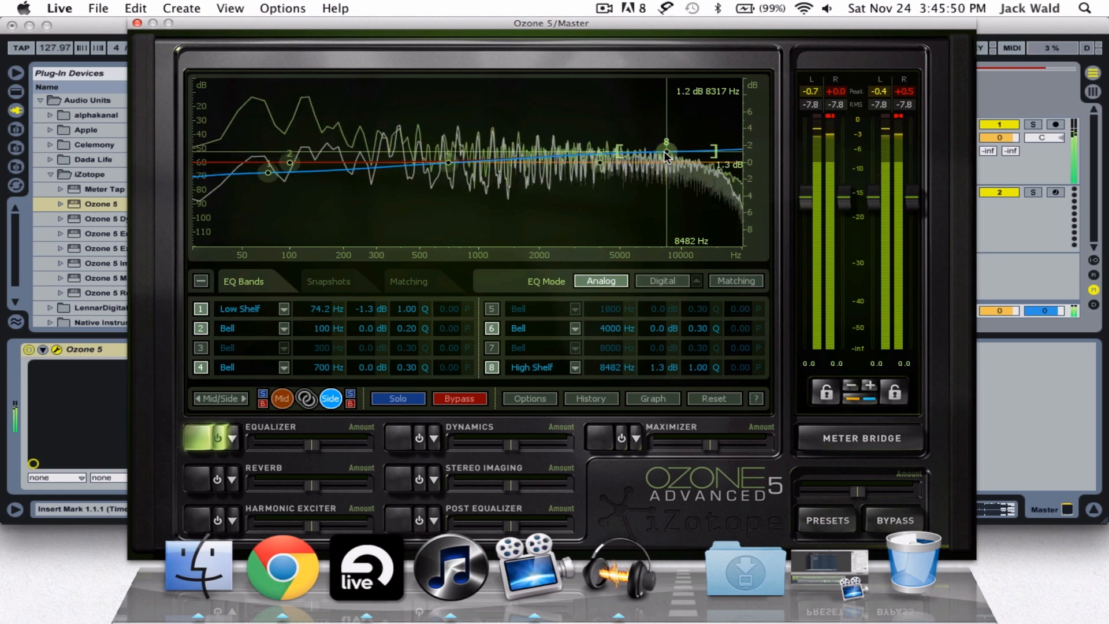
{"action": "left_click_drag", "start_coordinate": [479, 33], "coordinate": [462, 82]}
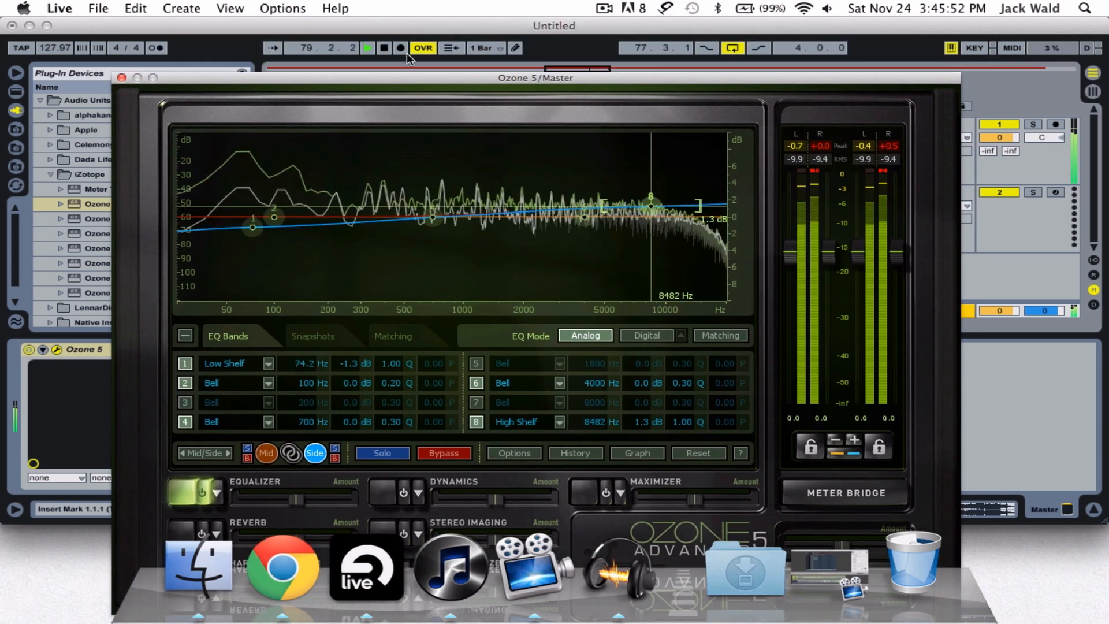
{"action": "left_click", "coordinate": [384, 48]}
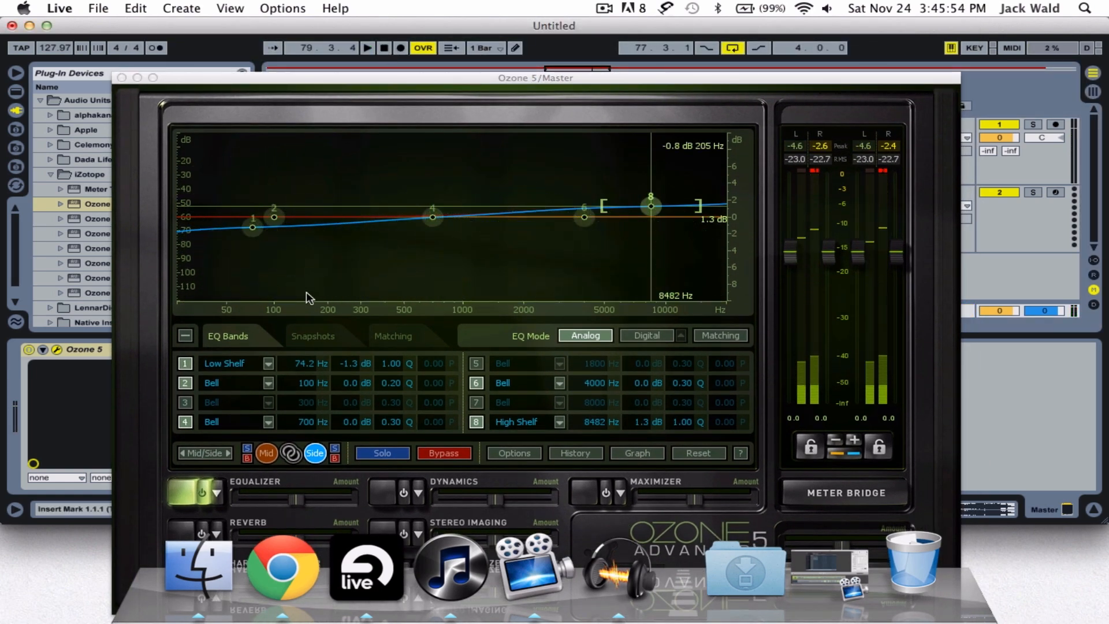
On the Mid channel, set bell band 2 to about 103 Hz, 1.3 dB and the high shelf to about 9448 Hz, -0.6 dB
{"action": "left_click", "coordinate": [267, 454]}
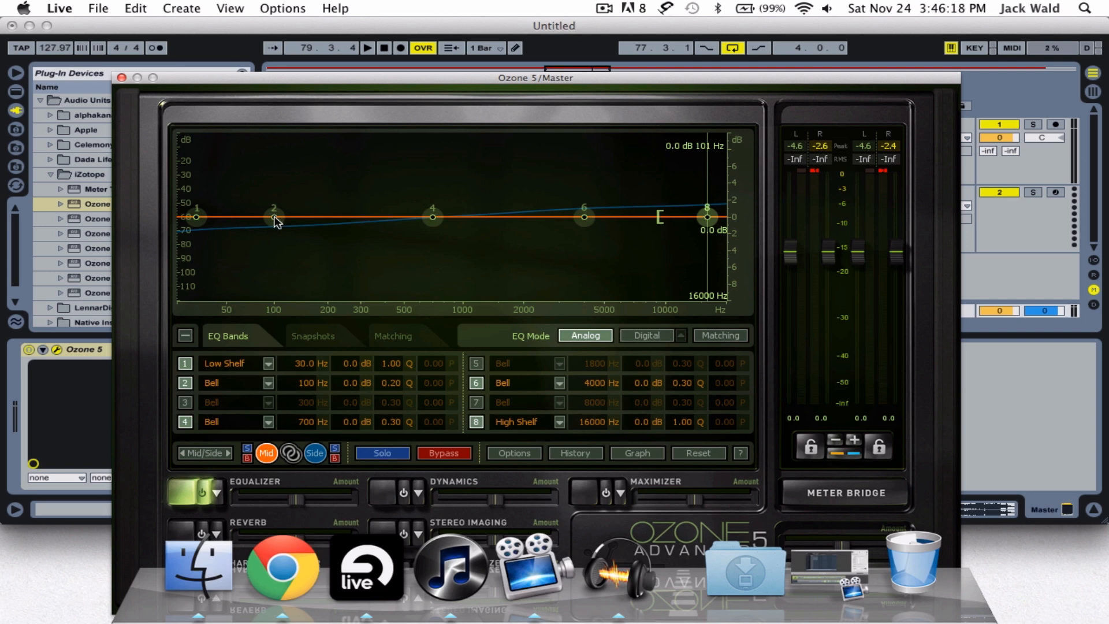
{"action": "left_click_drag", "start_coordinate": [274, 217], "coordinate": [276, 206]}
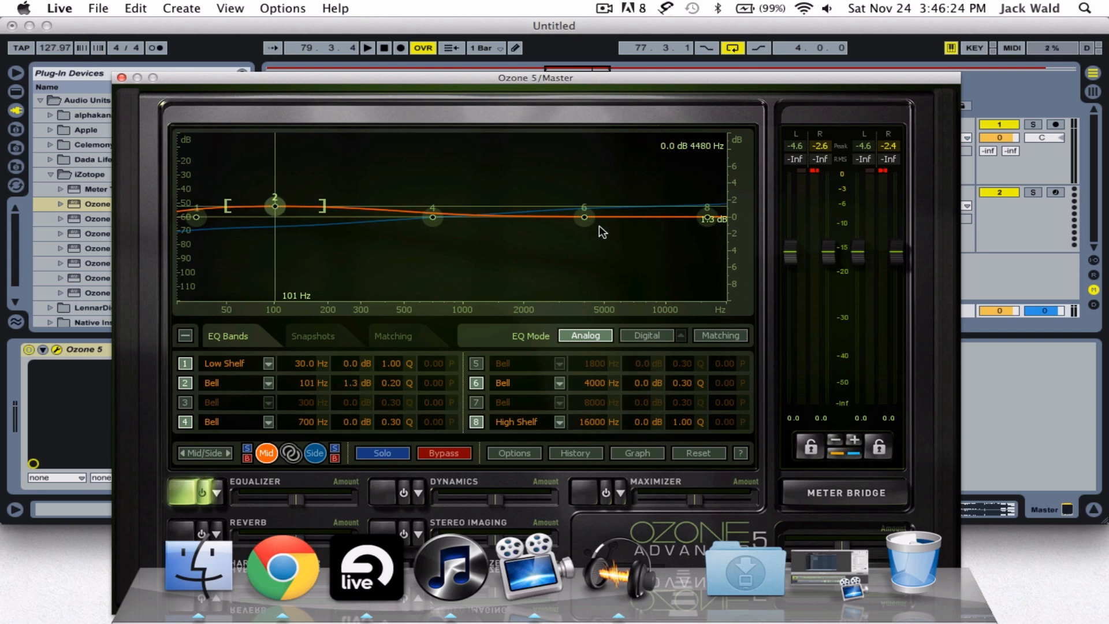
{"action": "left_click_drag", "start_coordinate": [707, 217], "coordinate": [661, 223]}
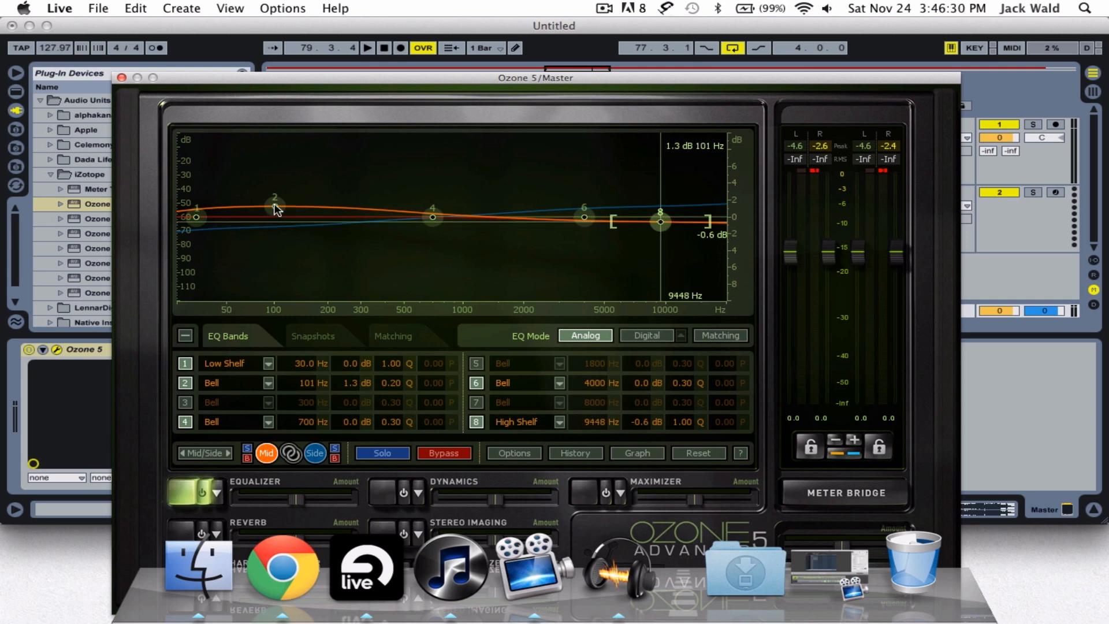
{"action": "left_click_drag", "start_coordinate": [277, 205], "coordinate": [276, 204]}
Play the track from bar 77 and adjust the Mid channel's bell band 2 to about 104 Hz, 1.4 dB
{"action": "key", "text": "space"}
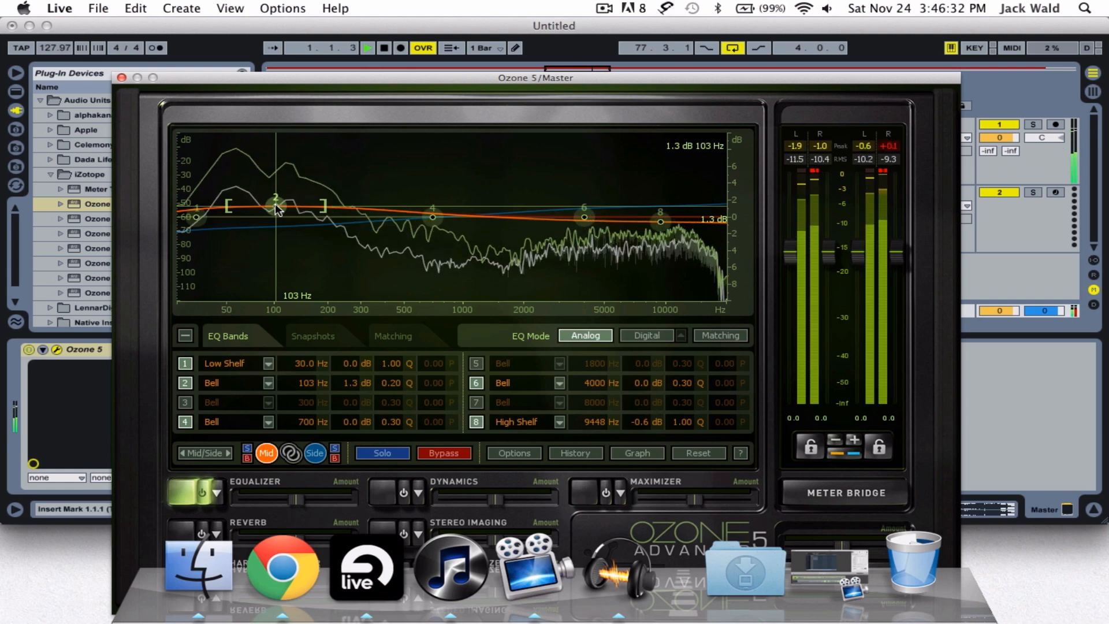
{"action": "left_click_drag", "start_coordinate": [387, 72], "coordinate": [439, 239]}
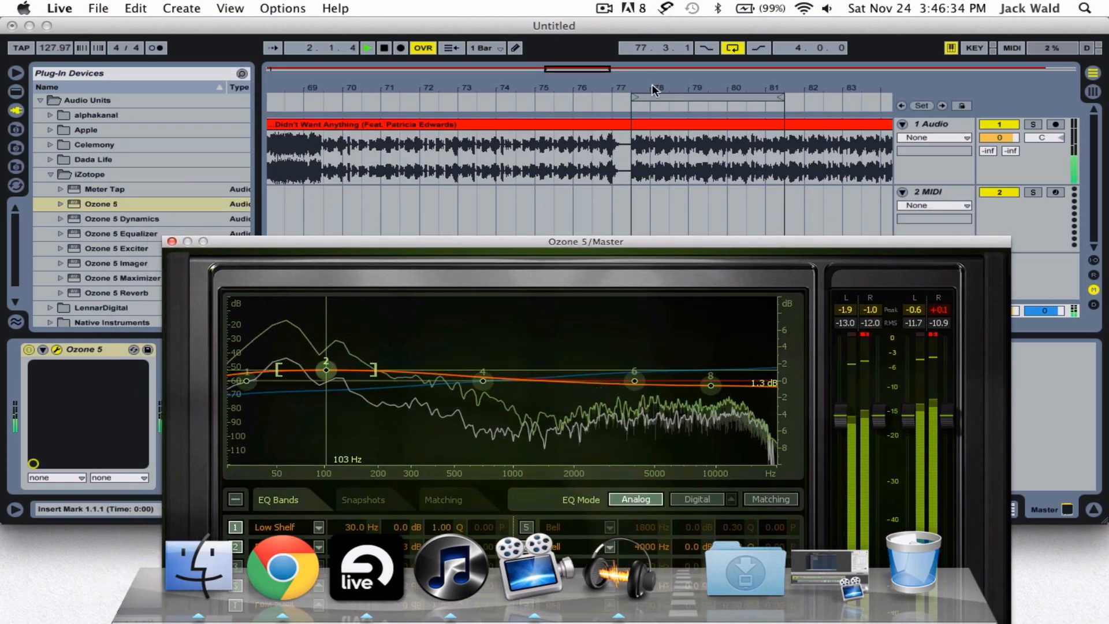
{"action": "left_click", "coordinate": [616, 88]}
{"action": "mouse_move", "coordinate": [616, 87]}
{"action": "left_mouse_down"}
{"action": "mouse_move", "coordinate": [616, 61]}
{"action": "mouse_move", "coordinate": [616, 74]}
{"action": "left_mouse_up"}
{"action": "left_click_drag", "start_coordinate": [426, 227], "coordinate": [426, 64]}
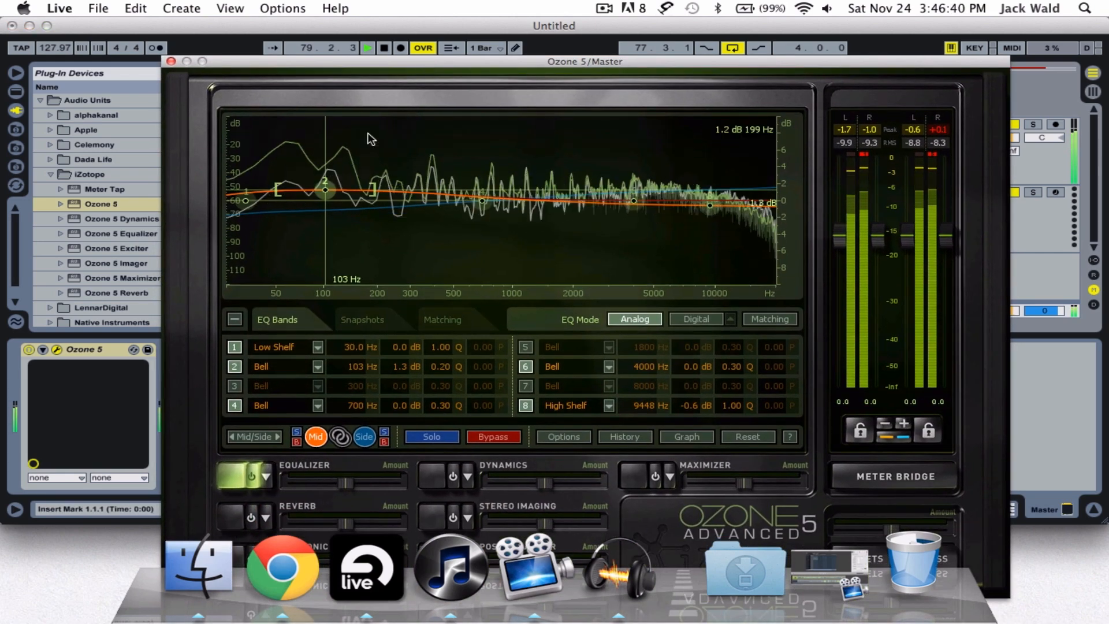
{"action": "mouse_move", "coordinate": [327, 189]}
{"action": "left_mouse_down"}
{"action": "mouse_move", "coordinate": [327, 203]}
{"action": "mouse_move", "coordinate": [327, 187]}
{"action": "left_mouse_up"}
Compare the loop with and without the equalizer by bypassing and re-enabling it during playback, and stop playback
{"action": "left_click", "coordinate": [505, 440]}
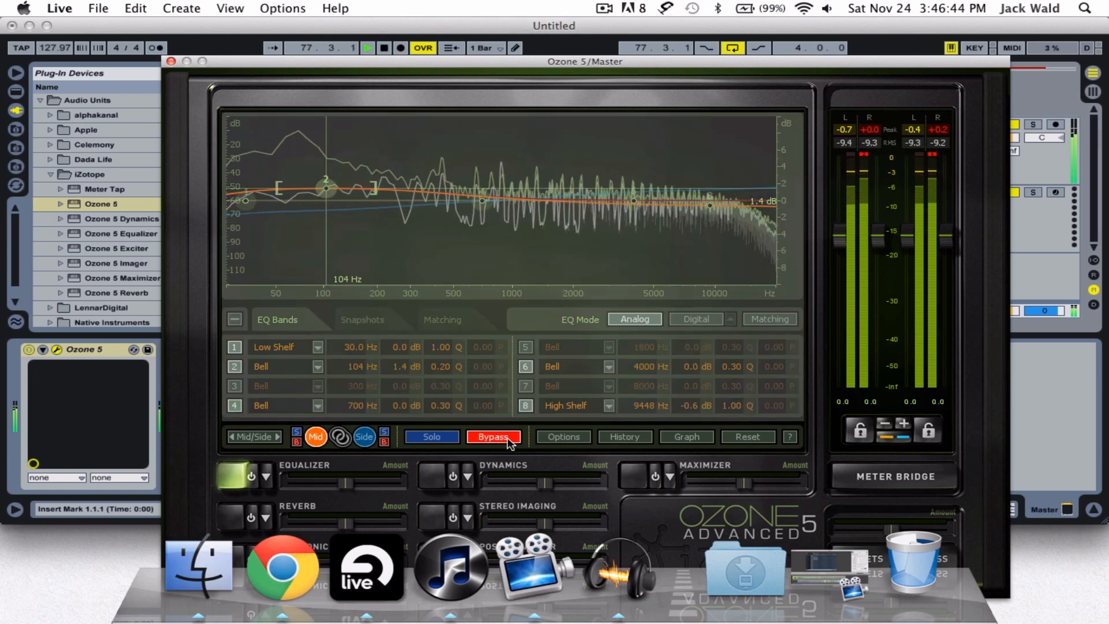
{"action": "left_click", "coordinate": [509, 442]}
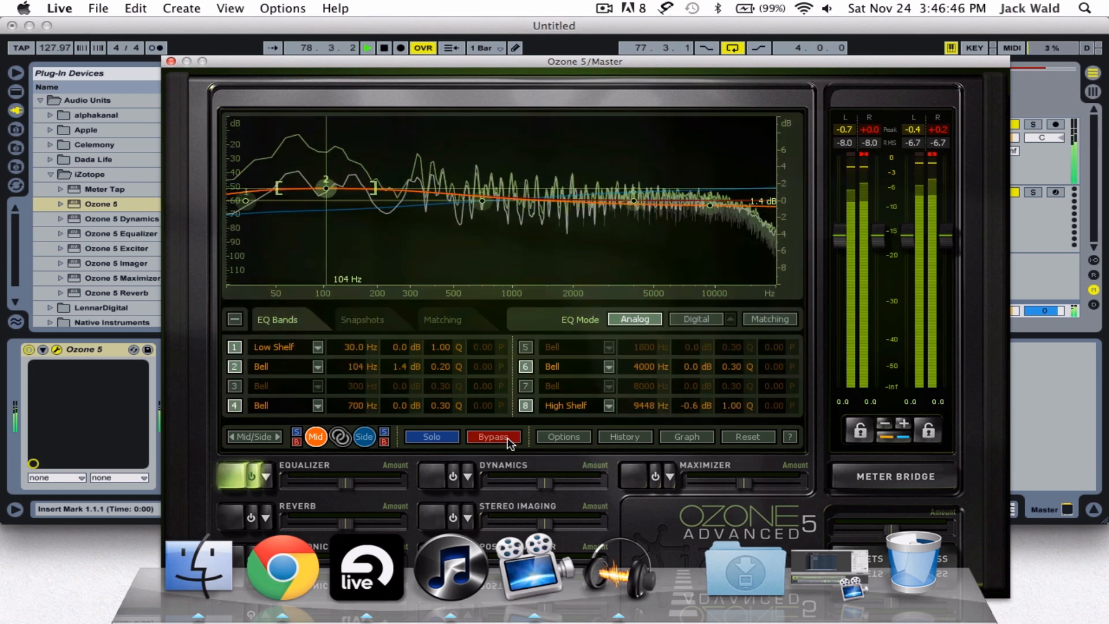
{"action": "left_click", "coordinate": [385, 49]}
Check in the Filter Graph which module follows the first equalizer in the signal chain
{"action": "left_click_drag", "start_coordinate": [388, 61], "coordinate": [389, 29]}
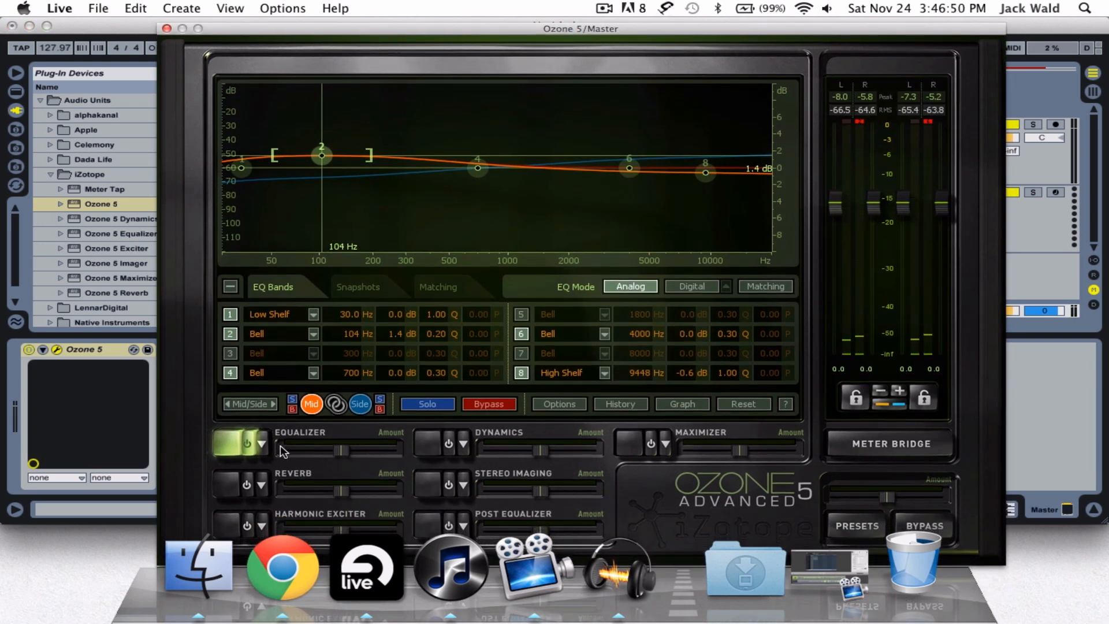
{"action": "left_click_drag", "start_coordinate": [414, 30], "coordinate": [412, 8]}
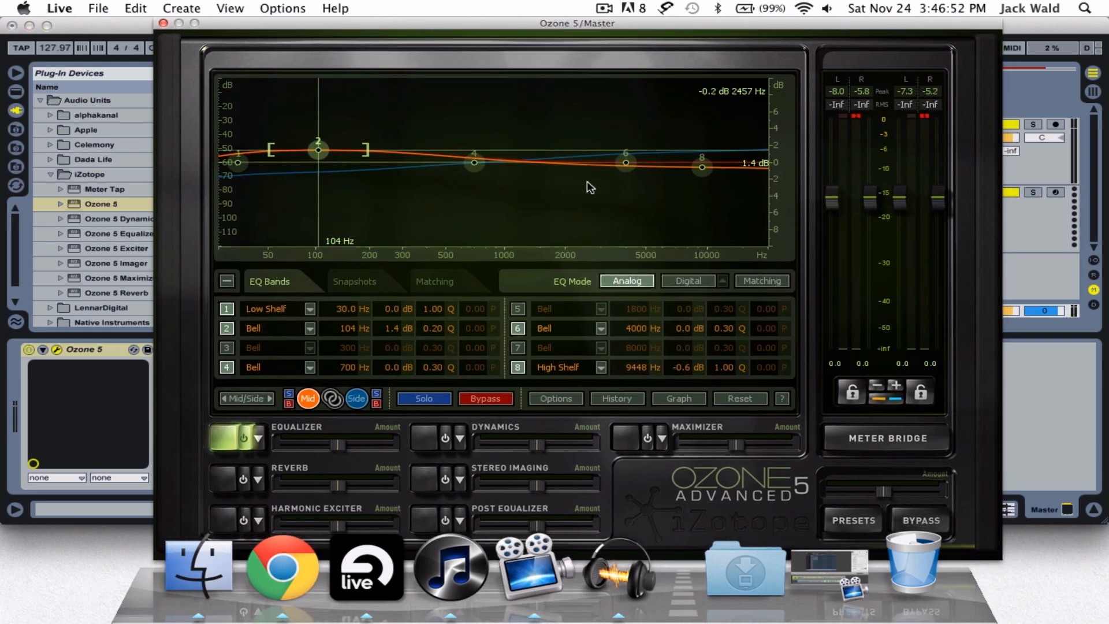
{"action": "left_click", "coordinate": [677, 399]}
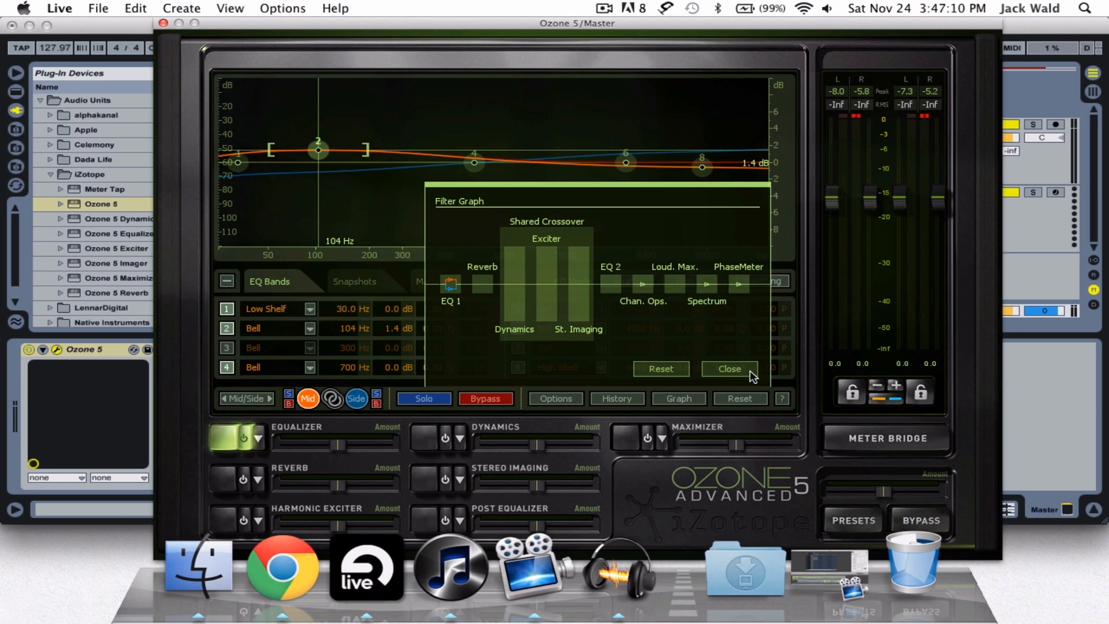
{"action": "left_click", "coordinate": [731, 369]}
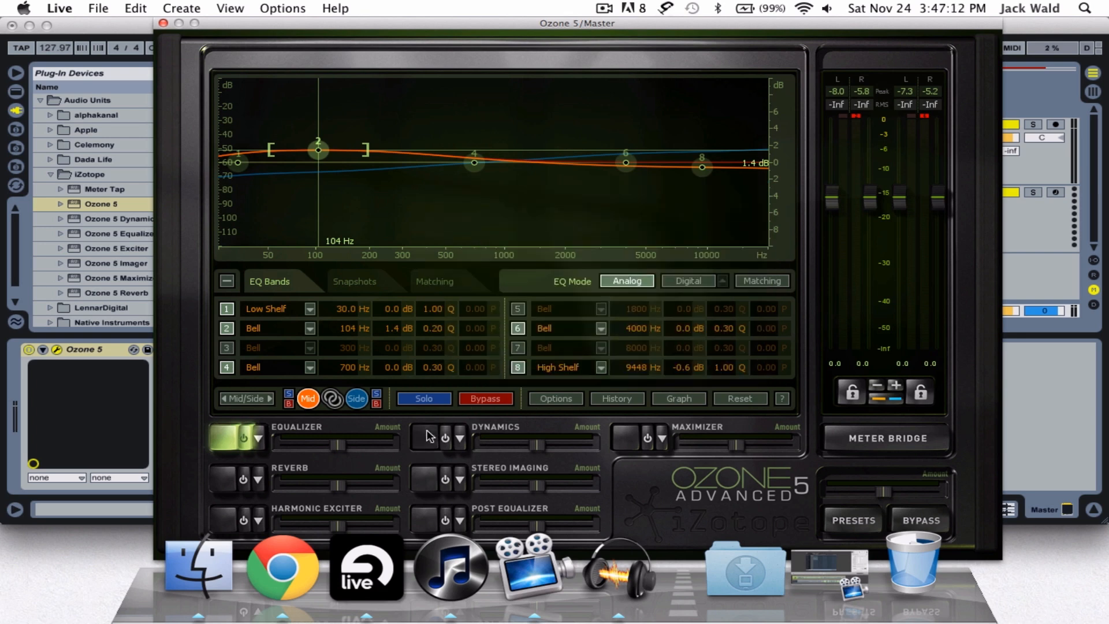
Enable the Dynamics module, look through its four bands and return to band 1
{"action": "left_click", "coordinate": [428, 437]}
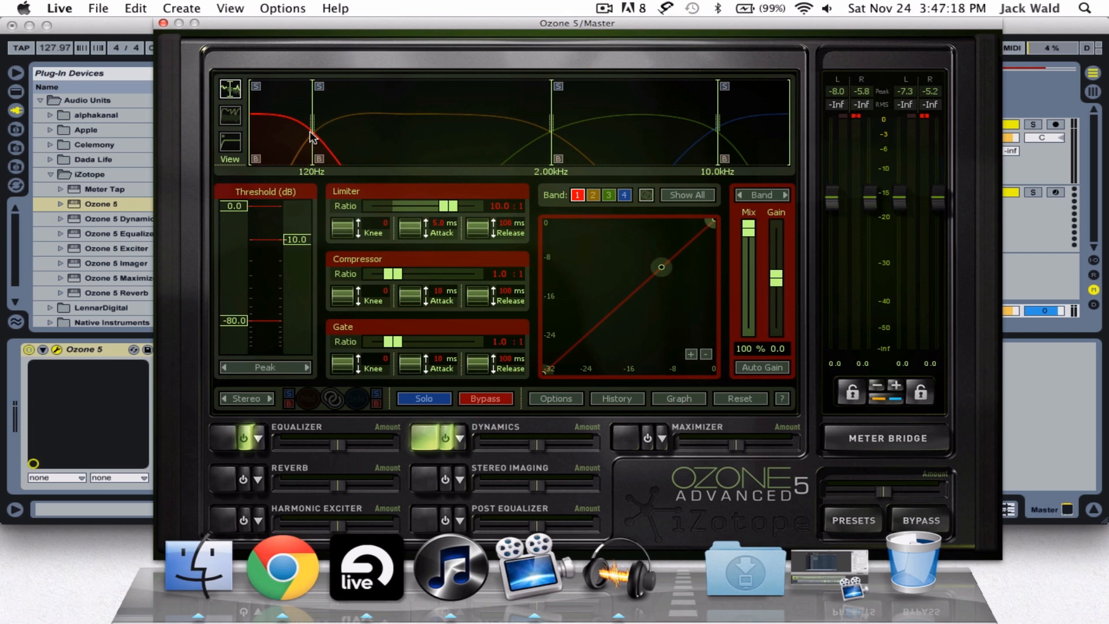
{"action": "left_click", "coordinate": [594, 195]}
{"action": "left_click", "coordinate": [609, 195]}
{"action": "left_click", "coordinate": [624, 196]}
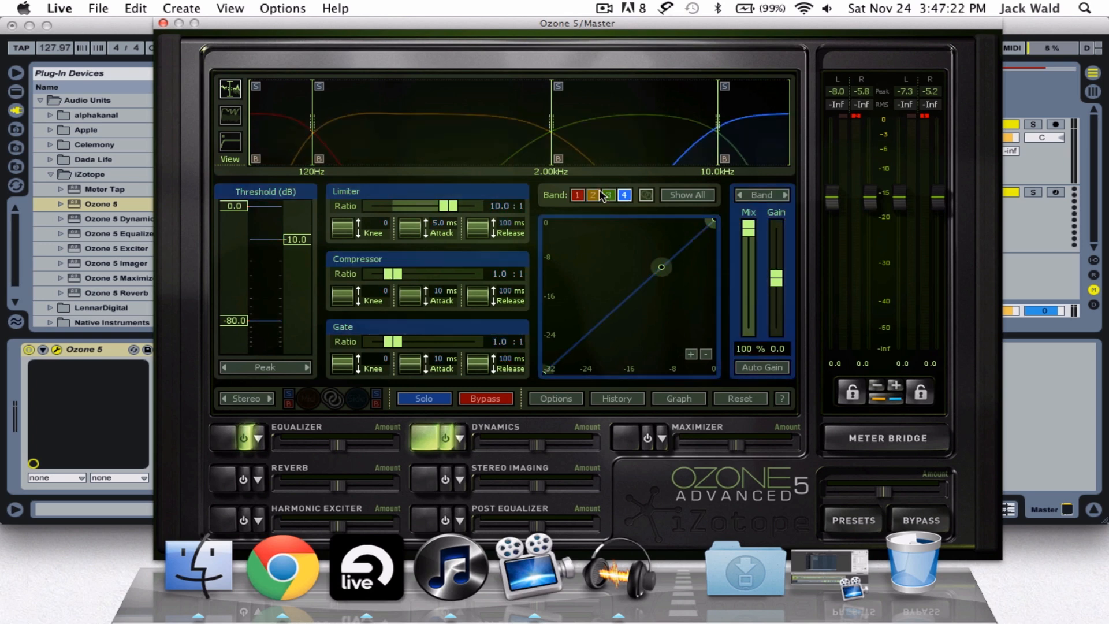
{"action": "left_click", "coordinate": [577, 195]}
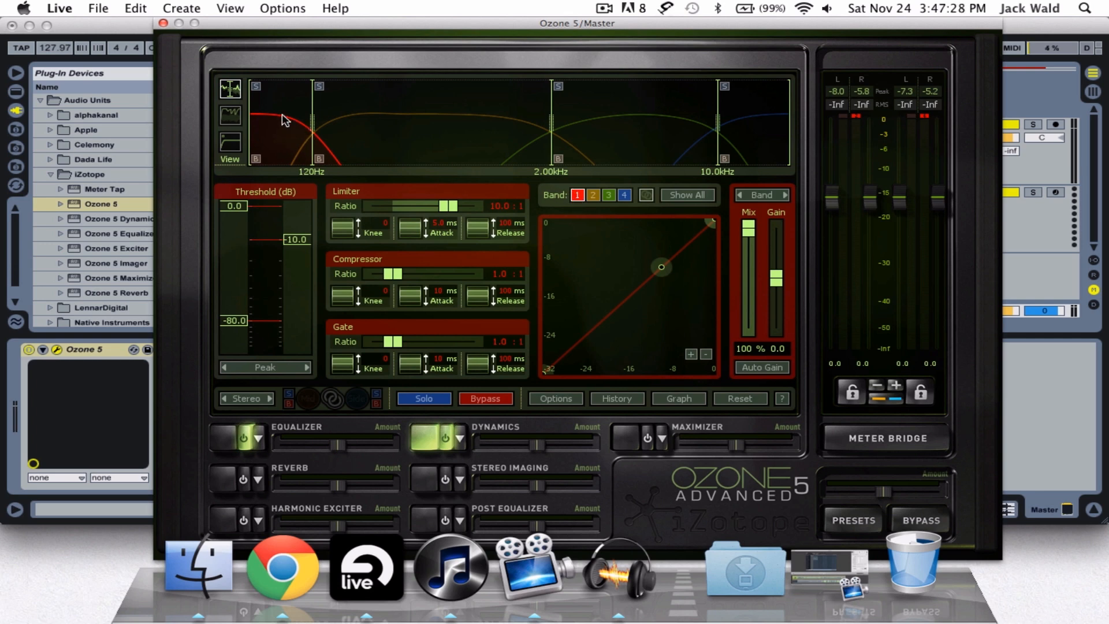
Raise the crossover between Dynamics bands 1 and 2 to about 289 Hz while listening to the track, and stop playback
{"action": "mouse_move", "coordinate": [313, 118]}
{"action": "left_mouse_down"}
{"action": "mouse_move", "coordinate": [361, 123]}
{"action": "mouse_move", "coordinate": [330, 120]}
{"action": "left_mouse_up"}
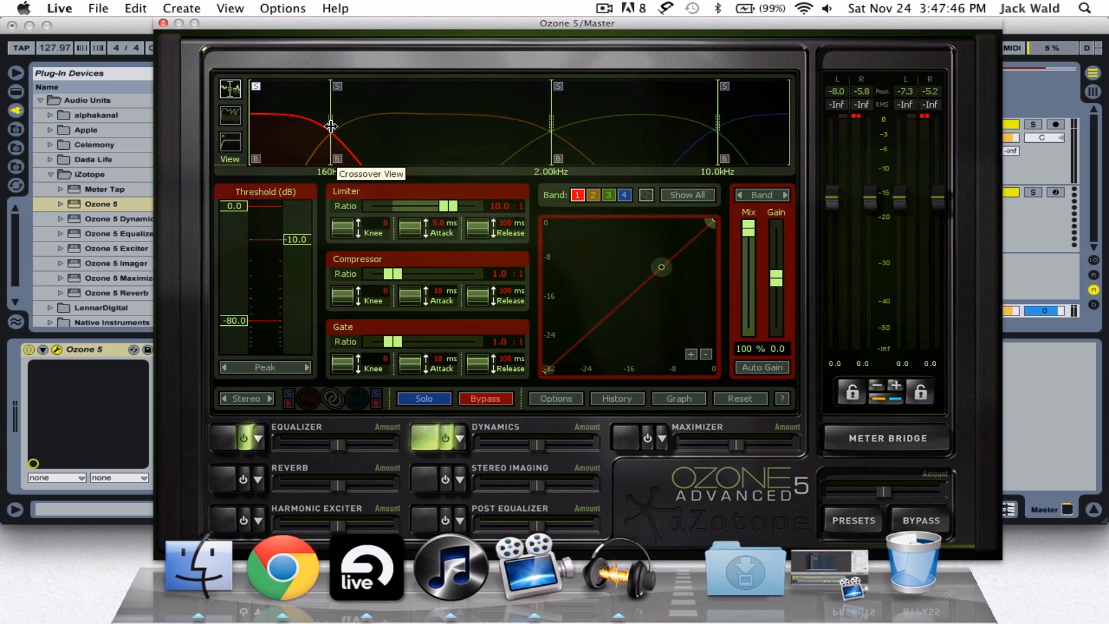
{"action": "key", "text": "space"}
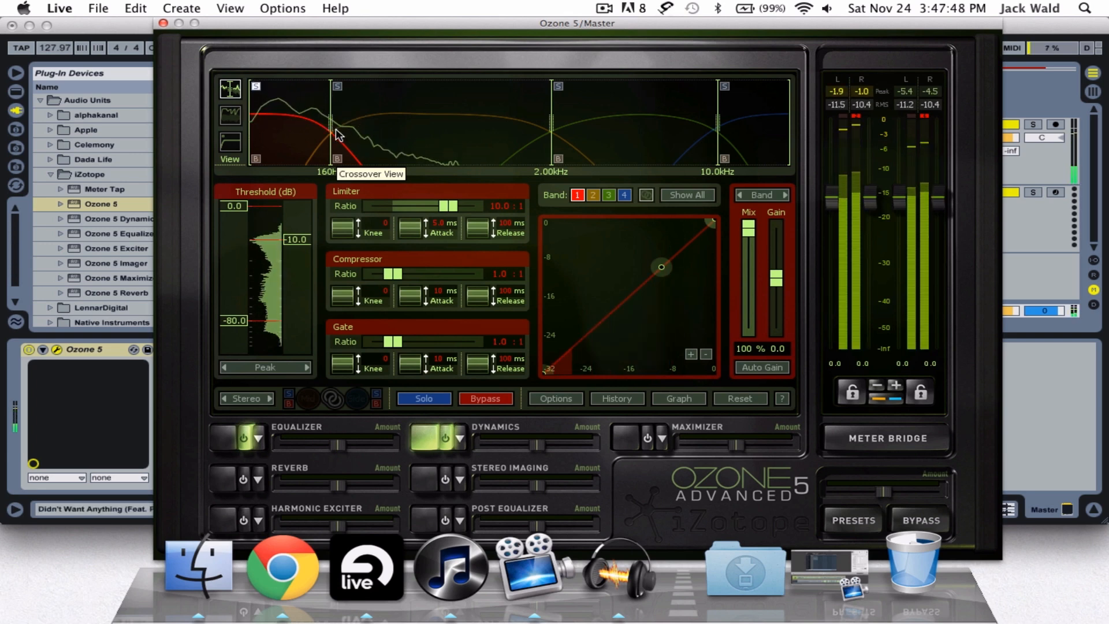
{"action": "left_click_drag", "start_coordinate": [331, 125], "coordinate": [363, 122]}
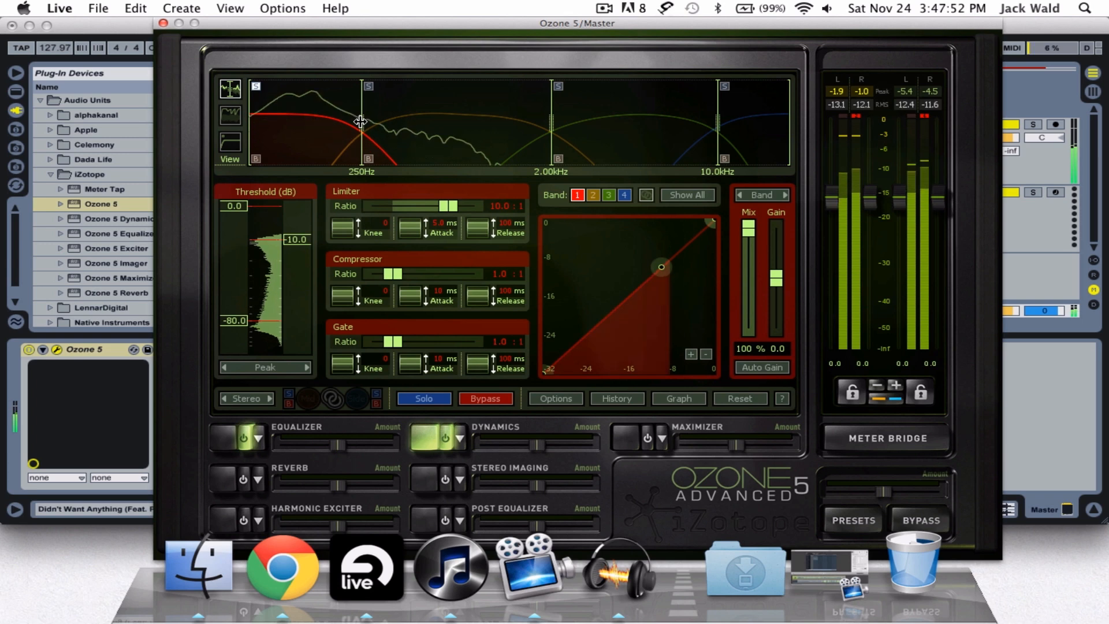
{"action": "left_click_drag", "start_coordinate": [393, 29], "coordinate": [407, 128]}
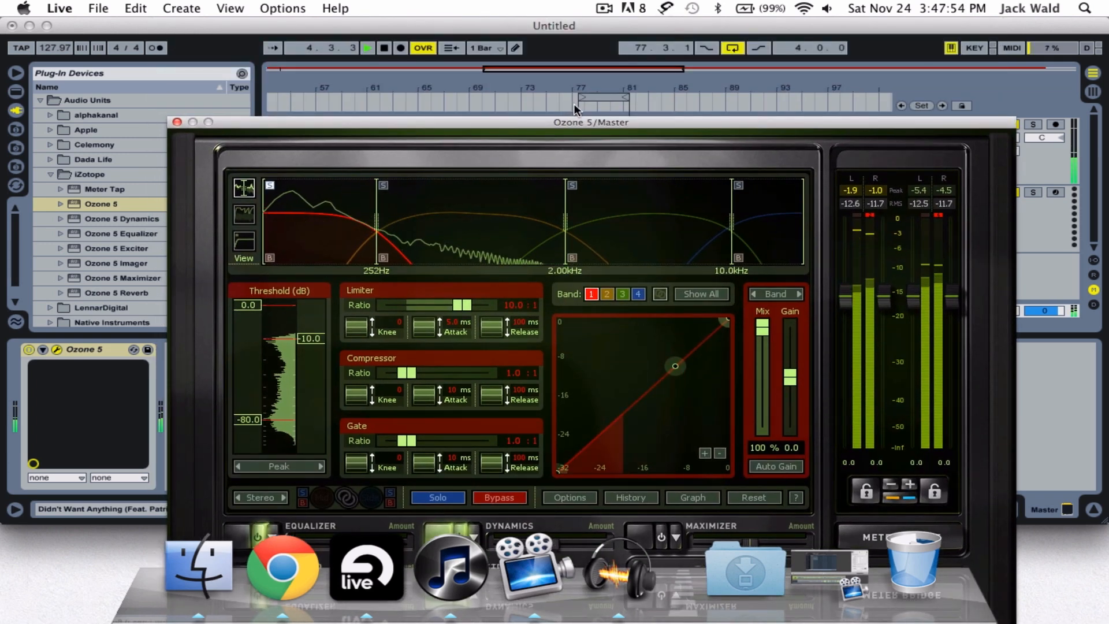
{"action": "left_click_drag", "start_coordinate": [554, 120], "coordinate": [546, 29]}
{"action": "left_click_drag", "start_coordinate": [367, 128], "coordinate": [377, 127]}
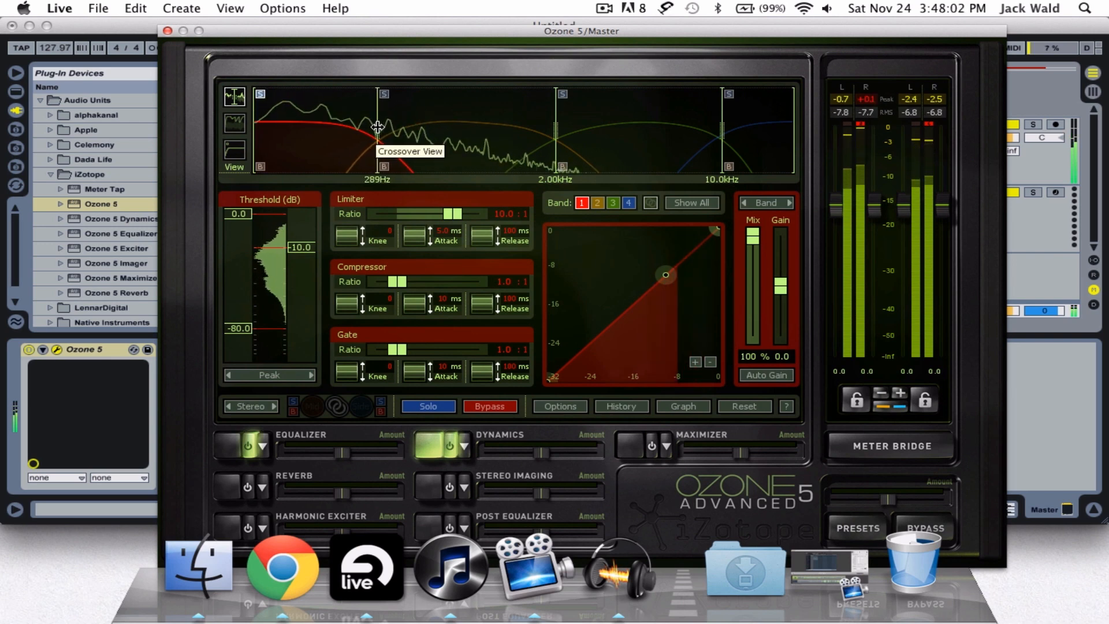
{"action": "left_click_drag", "start_coordinate": [408, 30], "coordinate": [408, 71]}
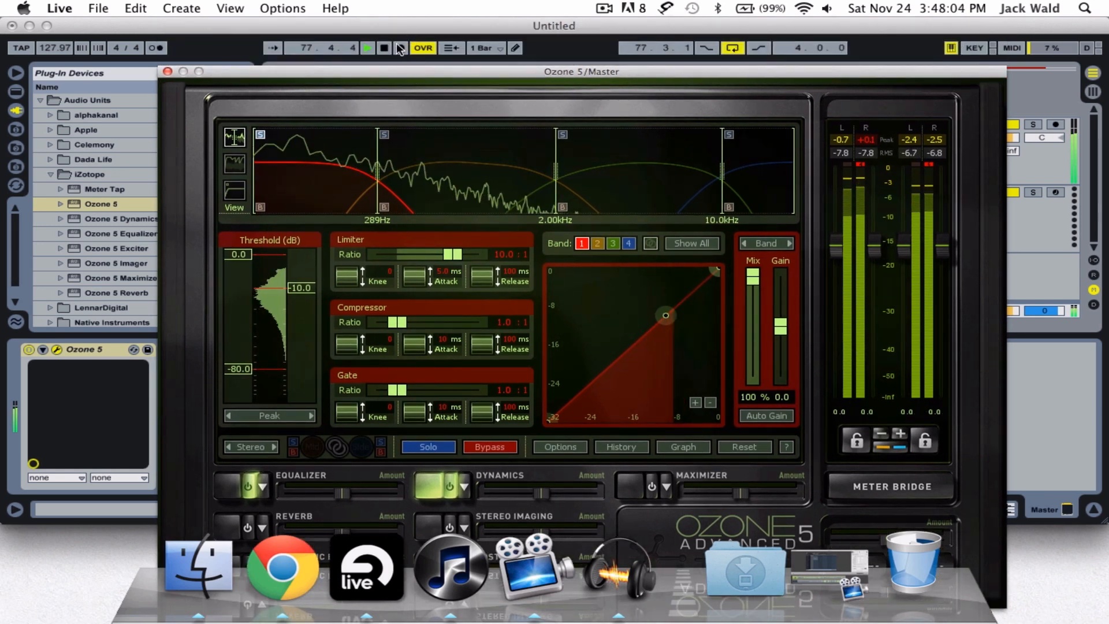
{"action": "left_click", "coordinate": [394, 70]}
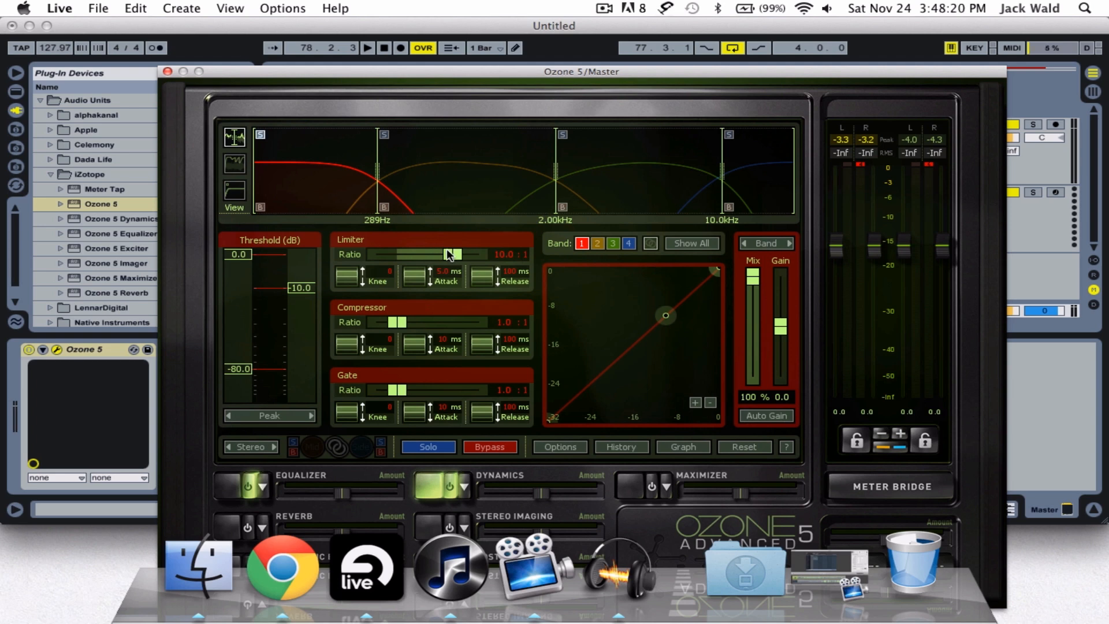
On band 1, set the limiter ratio to 1.5:1, the compressor threshold to -14.2 dB and the limiter threshold to -2.5 dB
{"action": "left_click_drag", "start_coordinate": [457, 257], "coordinate": [440, 258]}
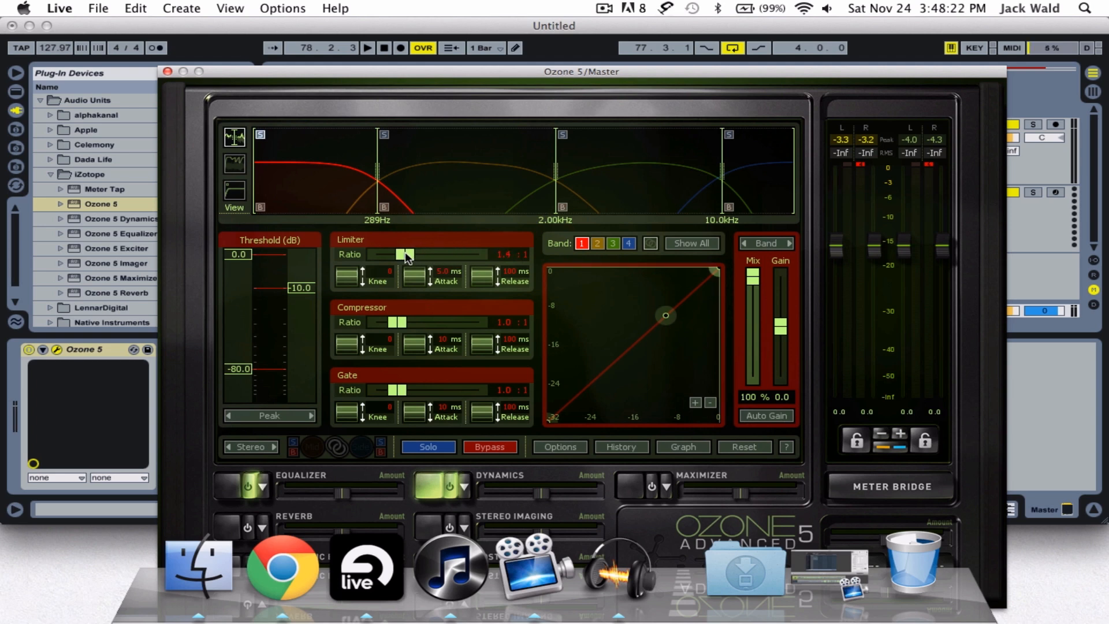
{"action": "left_click_drag", "start_coordinate": [408, 257], "coordinate": [409, 257]}
{"action": "left_click_drag", "start_coordinate": [308, 288], "coordinate": [304, 297]}
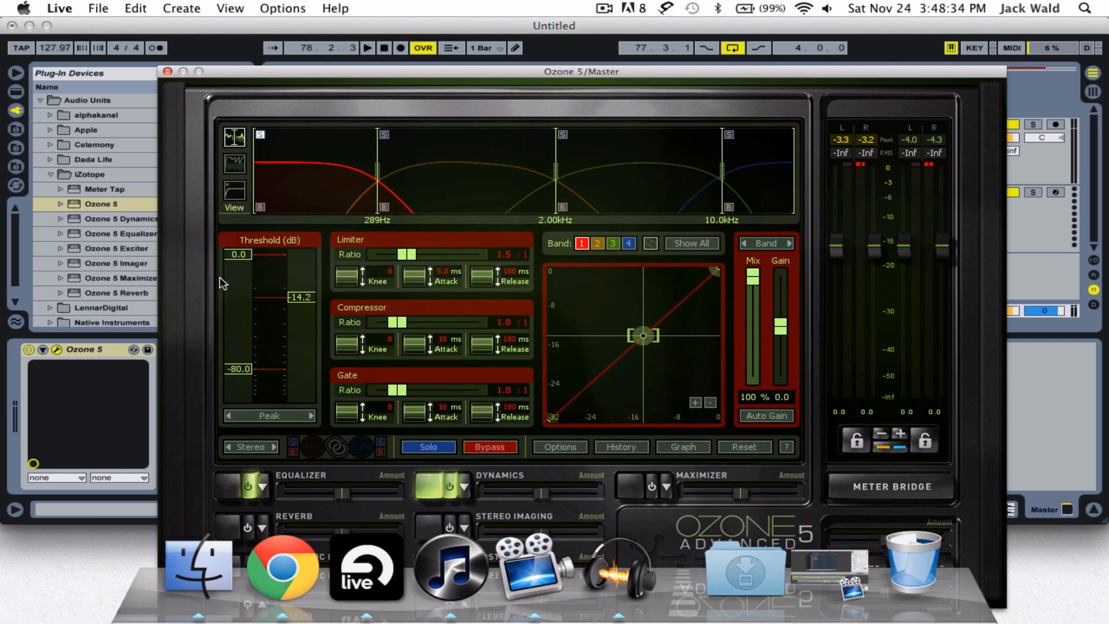
{"action": "key", "text": "space"}
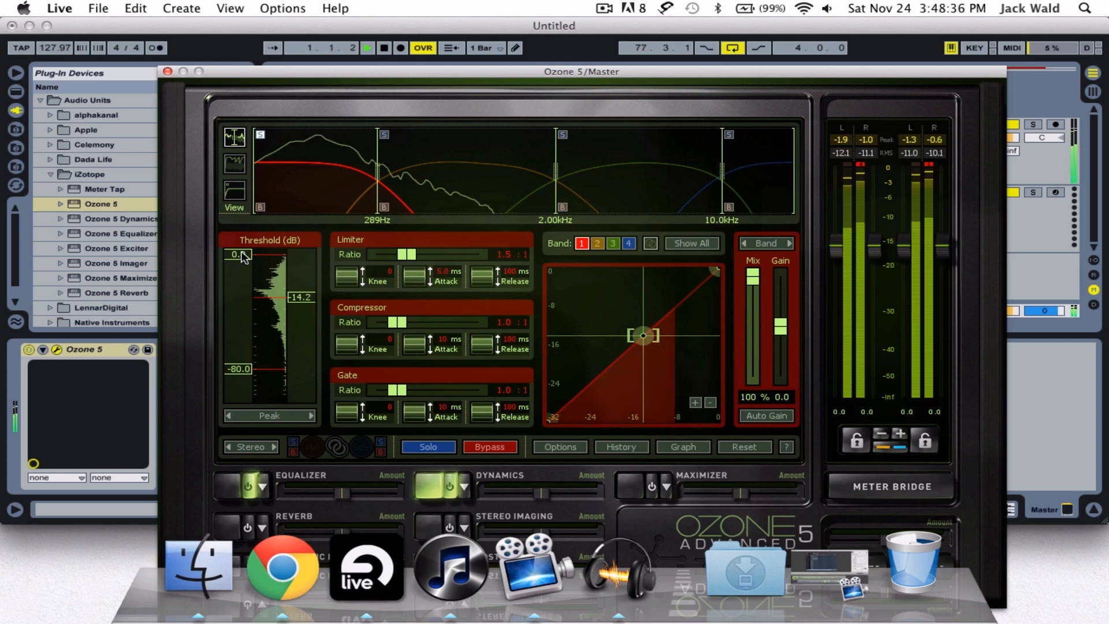
{"action": "left_click_drag", "start_coordinate": [243, 257], "coordinate": [247, 264]}
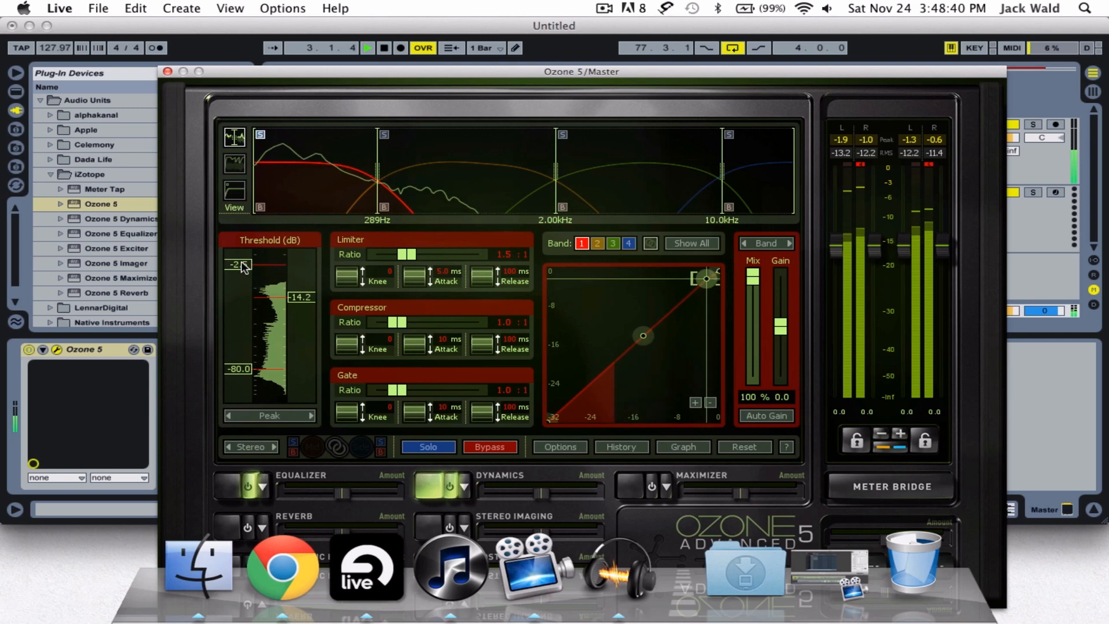
{"action": "key", "text": "space"}
Switch the Dynamics threshold meter from Histogram to Gain Reduction in the options
{"action": "left_click", "coordinate": [559, 448]}
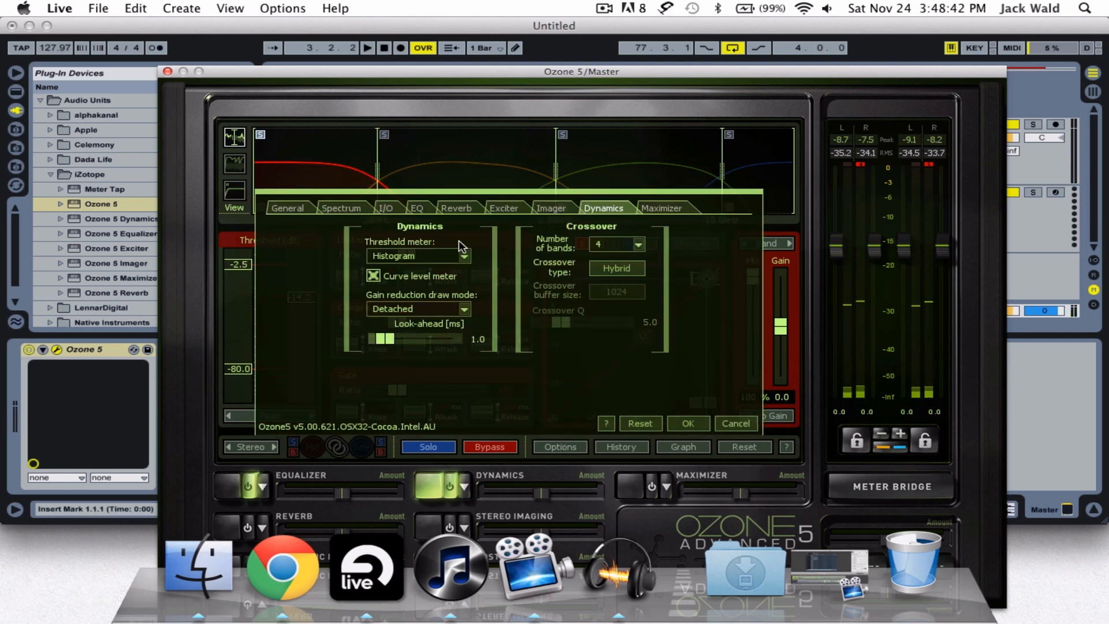
{"action": "left_click", "coordinate": [464, 256]}
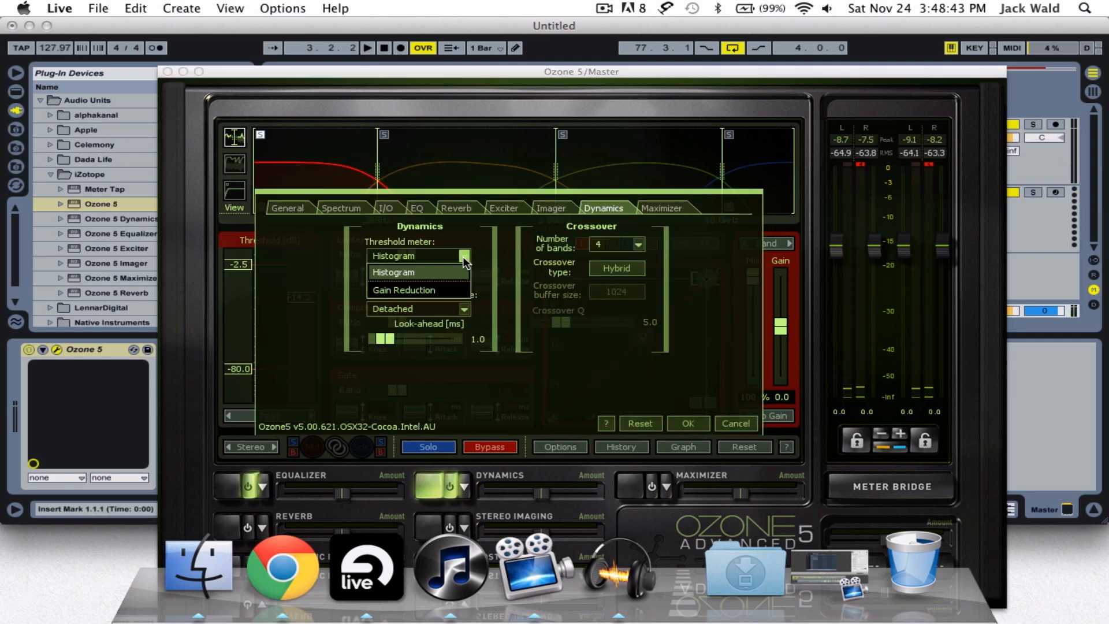
{"action": "left_click", "coordinate": [415, 289]}
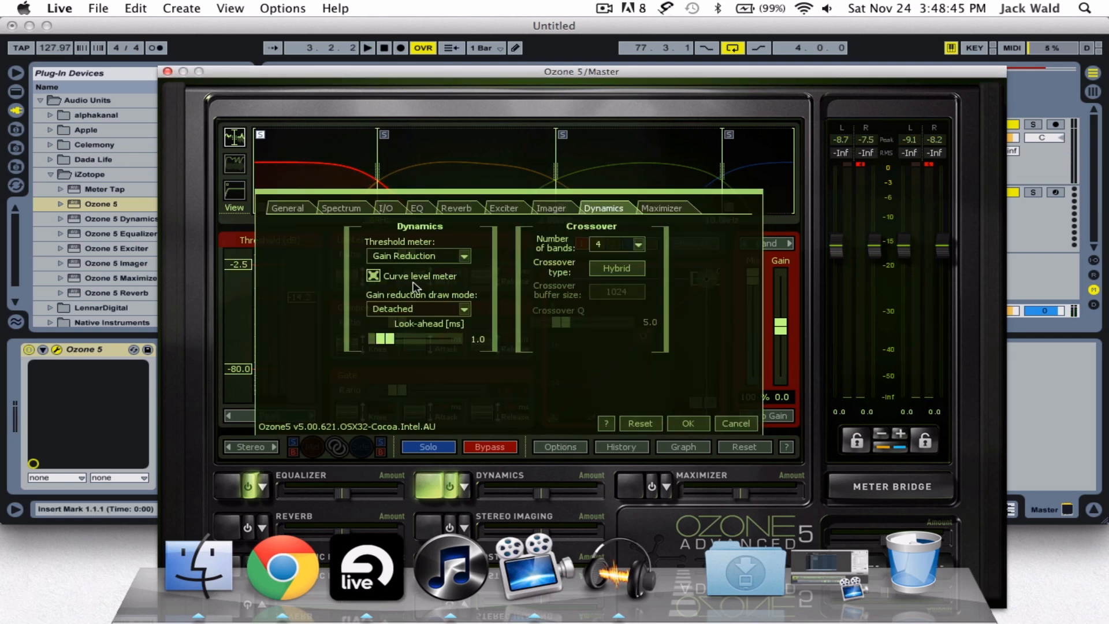
{"action": "left_click", "coordinate": [716, 428]}
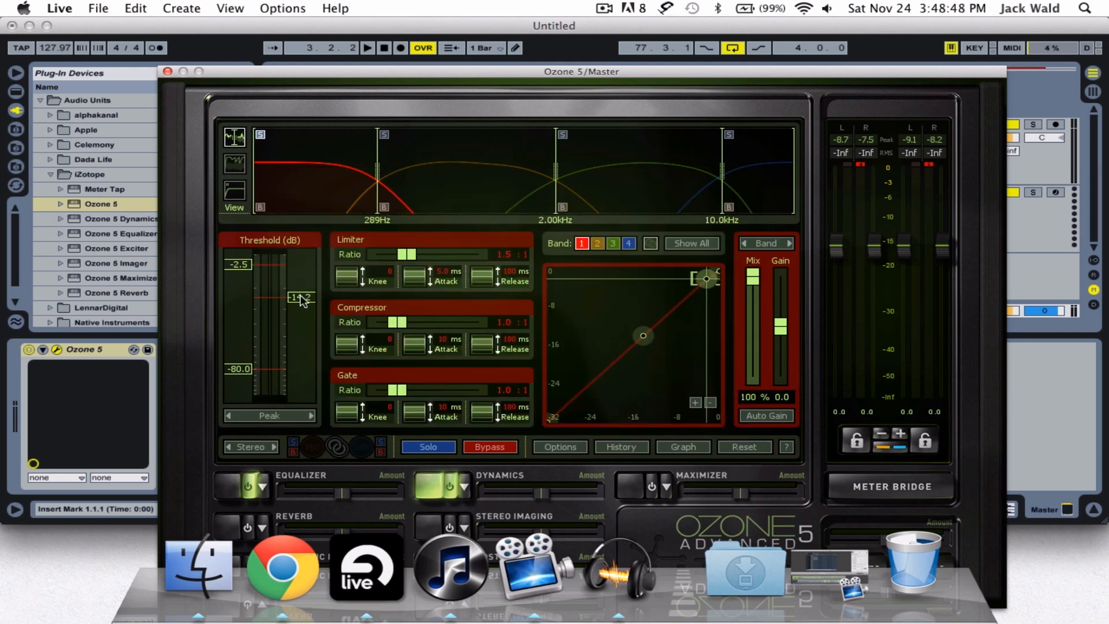
During playback, lower band 1's limiter threshold to -8.3 dB and its compressor threshold to -20.2 dB, and stop playback
{"action": "key", "text": "space"}
{"action": "left_click_drag", "start_coordinate": [239, 265], "coordinate": [243, 269]}
{"action": "left_click_drag", "start_coordinate": [420, 72], "coordinate": [458, 29]}
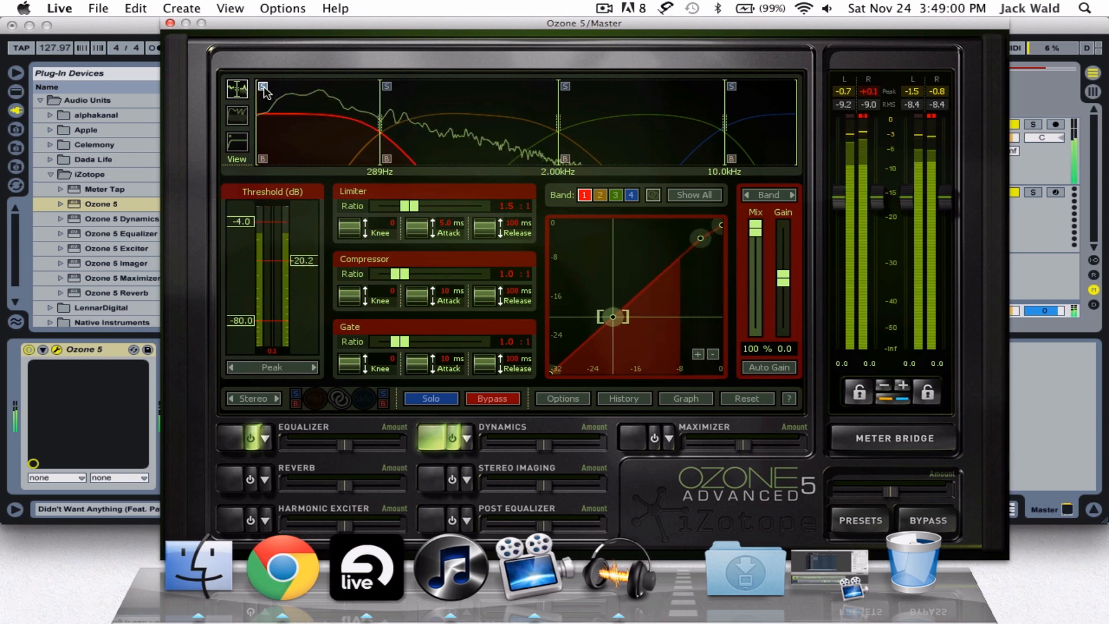
{"action": "left_click_drag", "start_coordinate": [248, 219], "coordinate": [253, 231]}
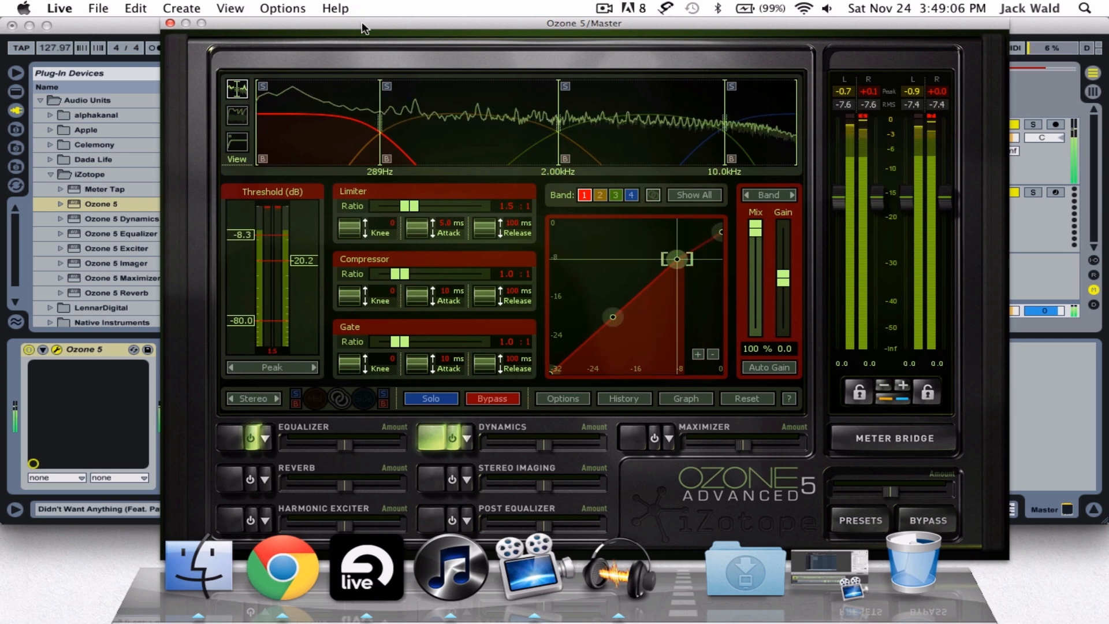
{"action": "left_click_drag", "start_coordinate": [372, 25], "coordinate": [376, 84]}
{"action": "left_click", "coordinate": [385, 50]}
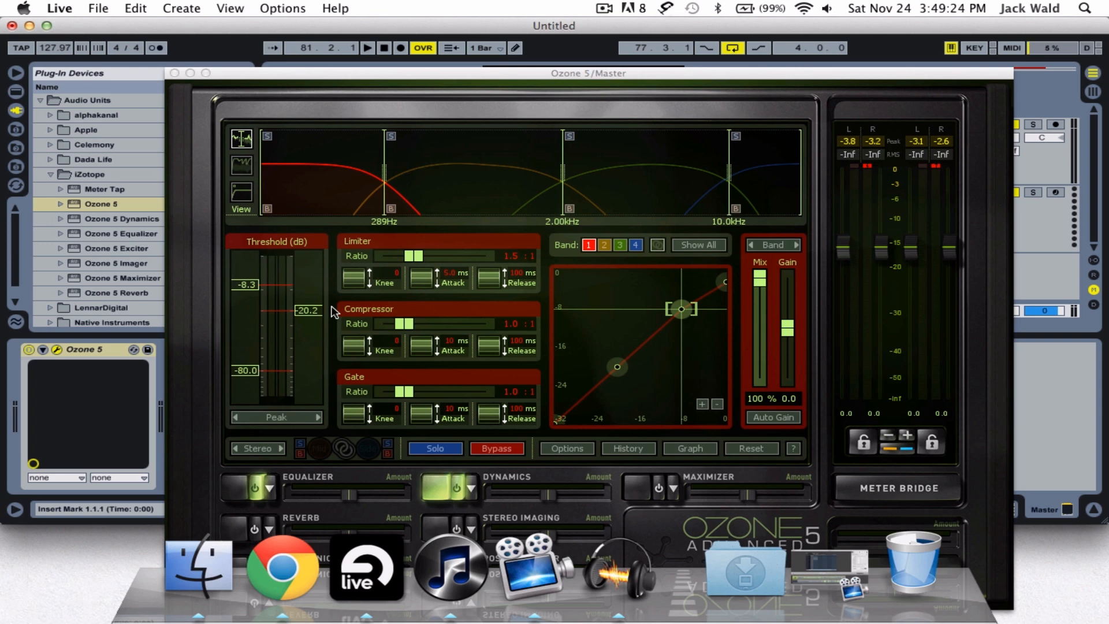
Bypass the Dynamics module, play the loop and toggle the bypass to compare, leaving the module active
{"action": "left_click", "coordinate": [514, 452]}
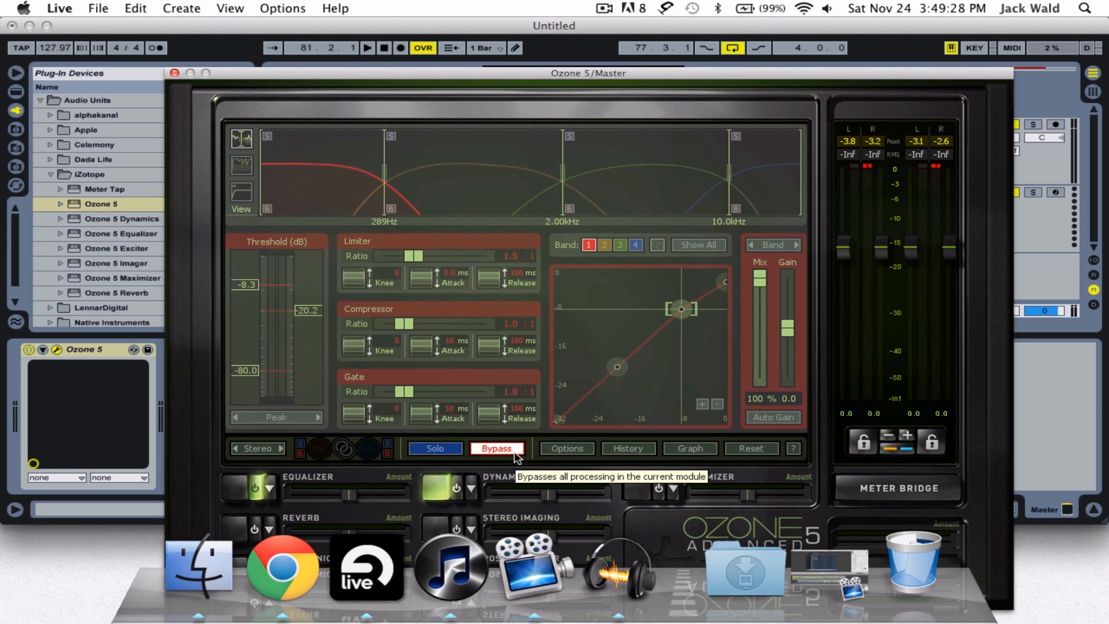
{"action": "left_click_drag", "start_coordinate": [489, 72], "coordinate": [488, 39]}
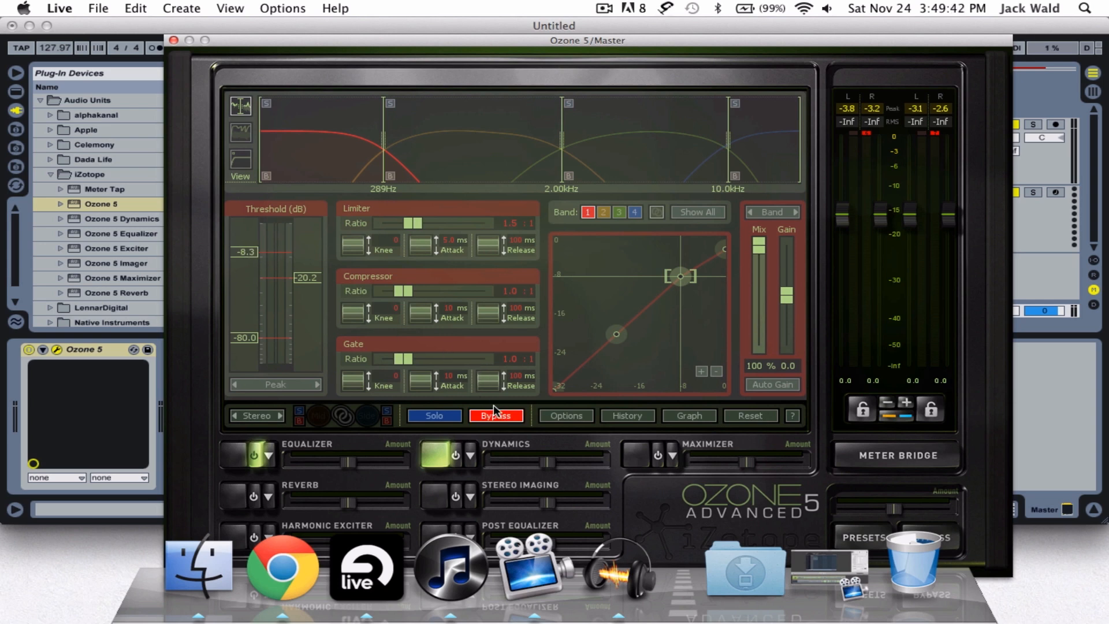
{"action": "key", "text": "space"}
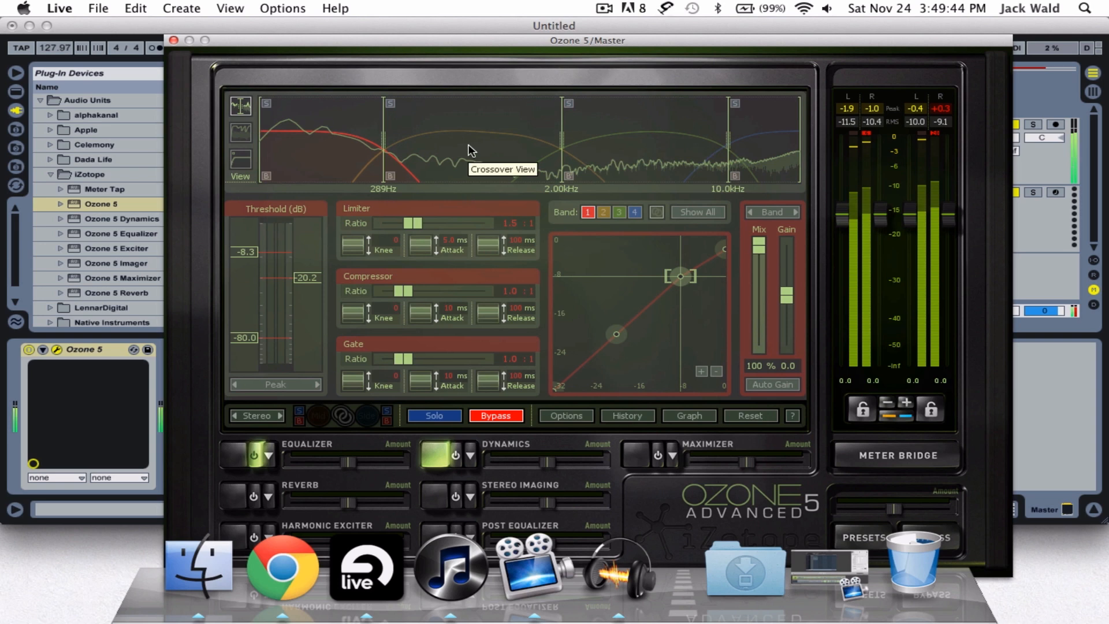
{"action": "mouse_move", "coordinate": [555, 39]}
{"action": "left_mouse_down"}
{"action": "mouse_move", "coordinate": [558, 92]}
{"action": "mouse_move", "coordinate": [575, 119]}
{"action": "mouse_move", "coordinate": [552, 41]}
{"action": "left_mouse_up"}
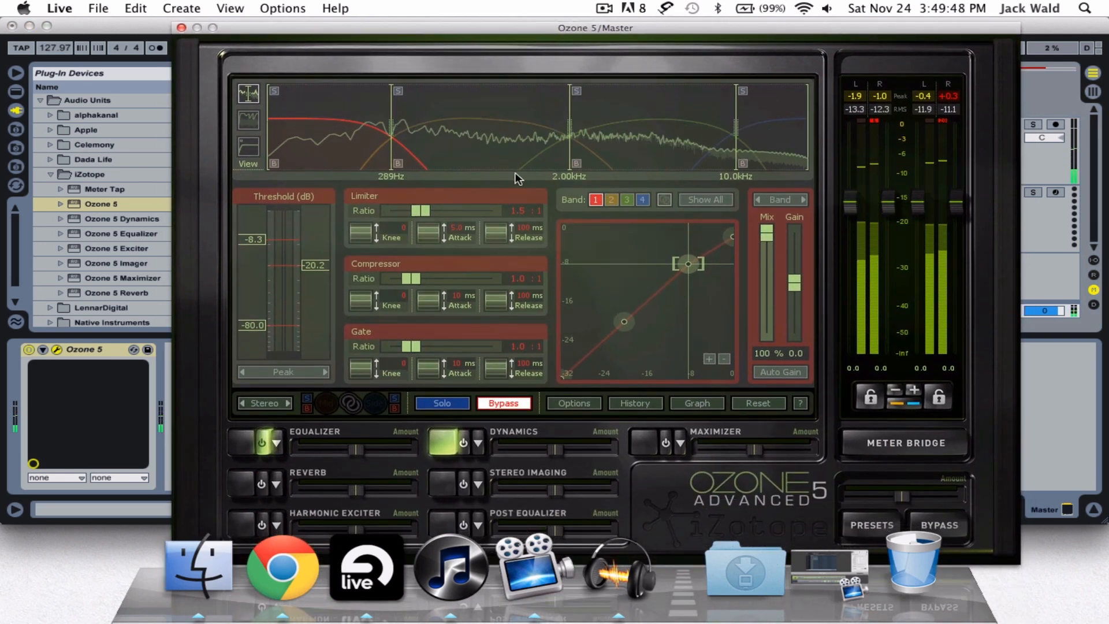
{"action": "left_click", "coordinate": [517, 408]}
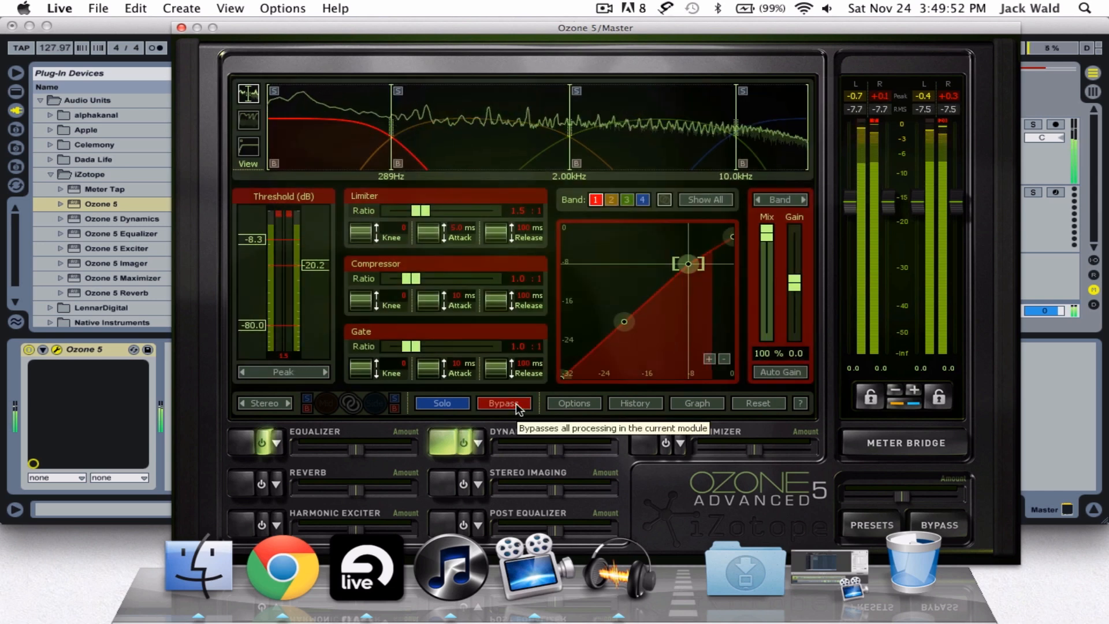
{"action": "left_click", "coordinate": [517, 406]}
{"action": "left_click", "coordinate": [516, 404]}
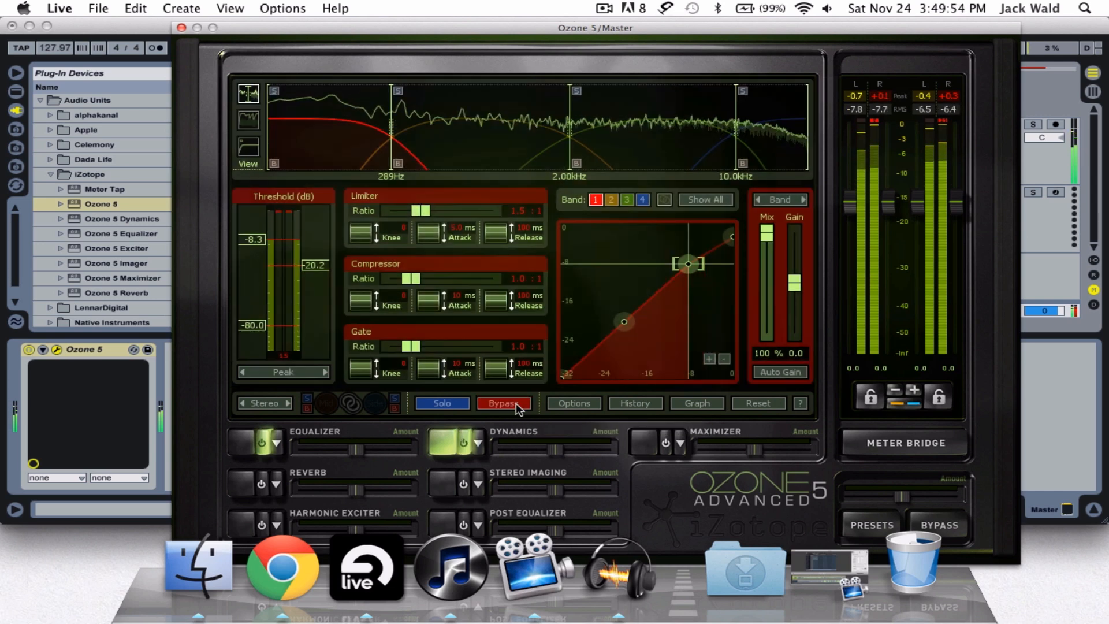
On band 1, set the limiter threshold to -8.6 dB and the compressor attack to 243 ms
{"action": "mouse_move", "coordinate": [257, 237]}
{"action": "left_mouse_down"}
{"action": "mouse_move", "coordinate": [257, 254]}
{"action": "mouse_move", "coordinate": [255, 240]}
{"action": "left_mouse_up"}
{"action": "mouse_move", "coordinate": [396, 39]}
{"action": "left_mouse_down"}
{"action": "mouse_move", "coordinate": [402, 68]}
{"action": "mouse_move", "coordinate": [388, 30]}
{"action": "left_mouse_up"}
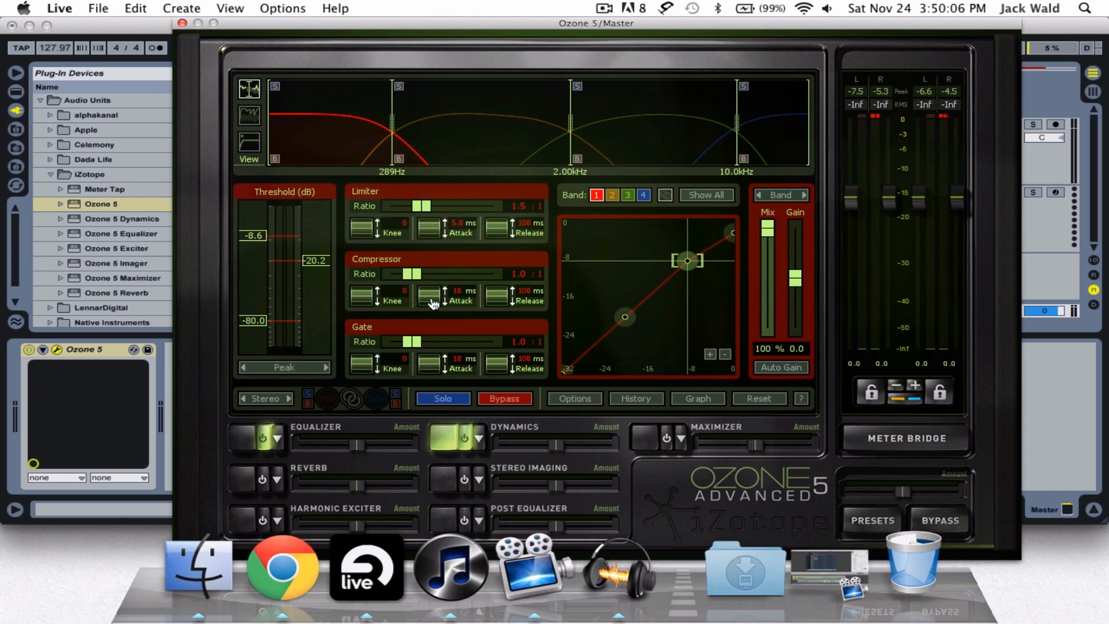
{"action": "left_click_drag", "start_coordinate": [428, 286], "coordinate": [425, 23]}
{"action": "left_click_drag", "start_coordinate": [451, 73], "coordinate": [439, 8]}
{"action": "left_click_drag", "start_coordinate": [438, 323], "coordinate": [439, 338]}
{"action": "mouse_move", "coordinate": [500, 298]}
{"action": "left_mouse_down"}
{"action": "mouse_move", "coordinate": [501, 380]}
{"action": "mouse_move", "coordinate": [498, 281]}
{"action": "mouse_move", "coordinate": [502, 296]}
{"action": "left_mouse_up"}
Play the loop with the new attack setting, compare it with Dynamics bypassed and re-enabled, and stop playback
{"action": "left_click_drag", "start_coordinate": [354, 26], "coordinate": [337, 70]}
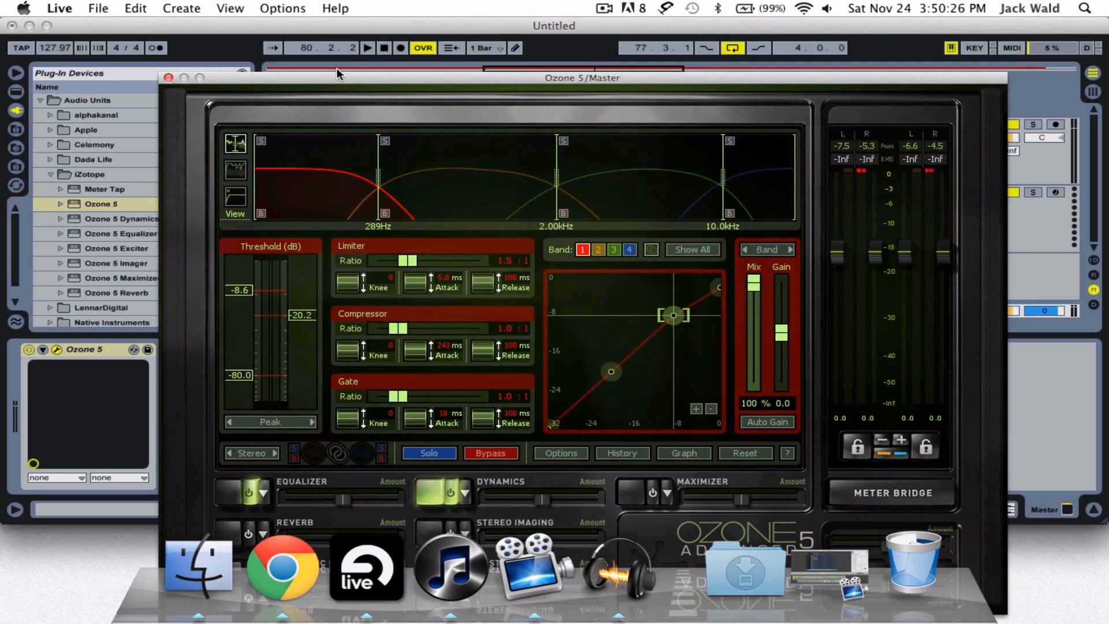
{"action": "left_click", "coordinate": [367, 47]}
{"action": "left_click_drag", "start_coordinate": [566, 78], "coordinate": [554, 22]}
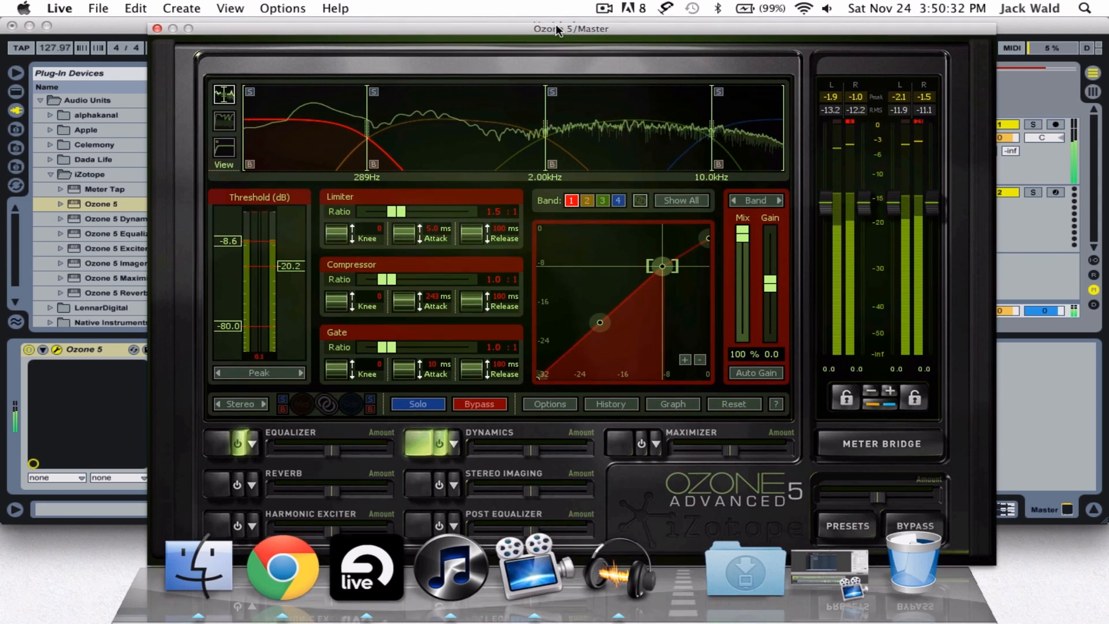
{"action": "left_click", "coordinate": [495, 404]}
{"action": "left_click", "coordinate": [494, 401]}
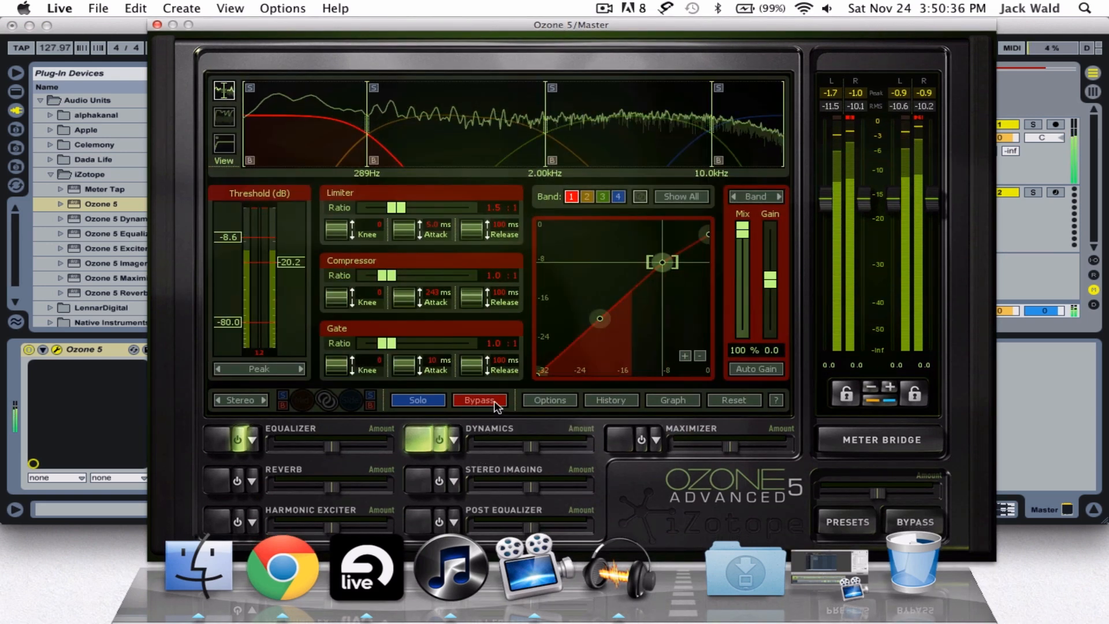
{"action": "left_click_drag", "start_coordinate": [378, 35], "coordinate": [390, 83]}
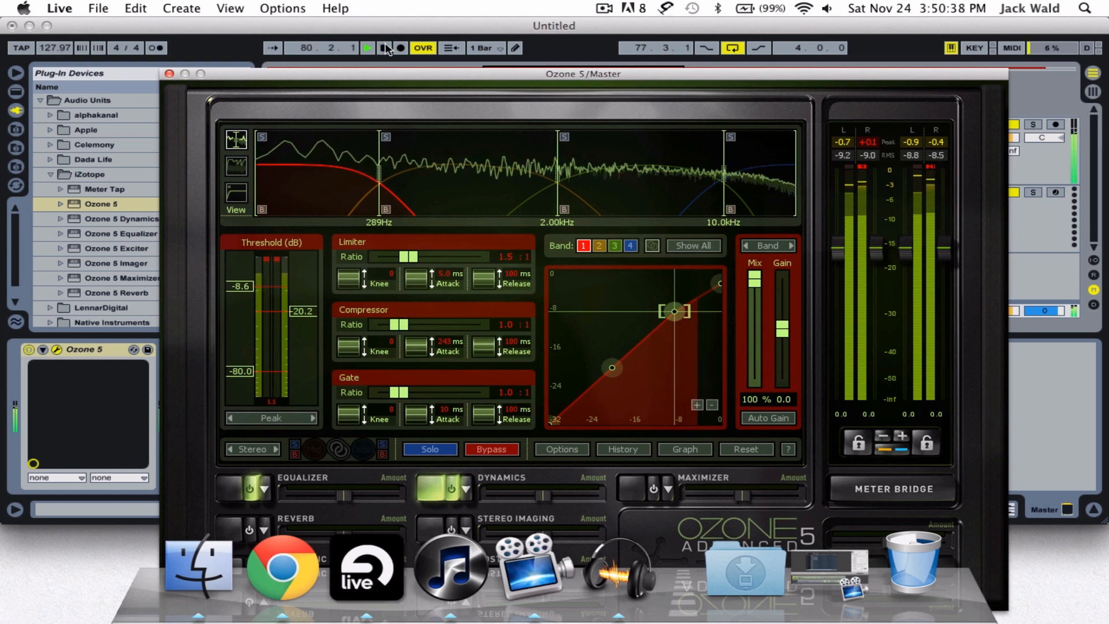
{"action": "left_click", "coordinate": [390, 53]}
{"action": "left_click_drag", "start_coordinate": [398, 71], "coordinate": [396, 7]}
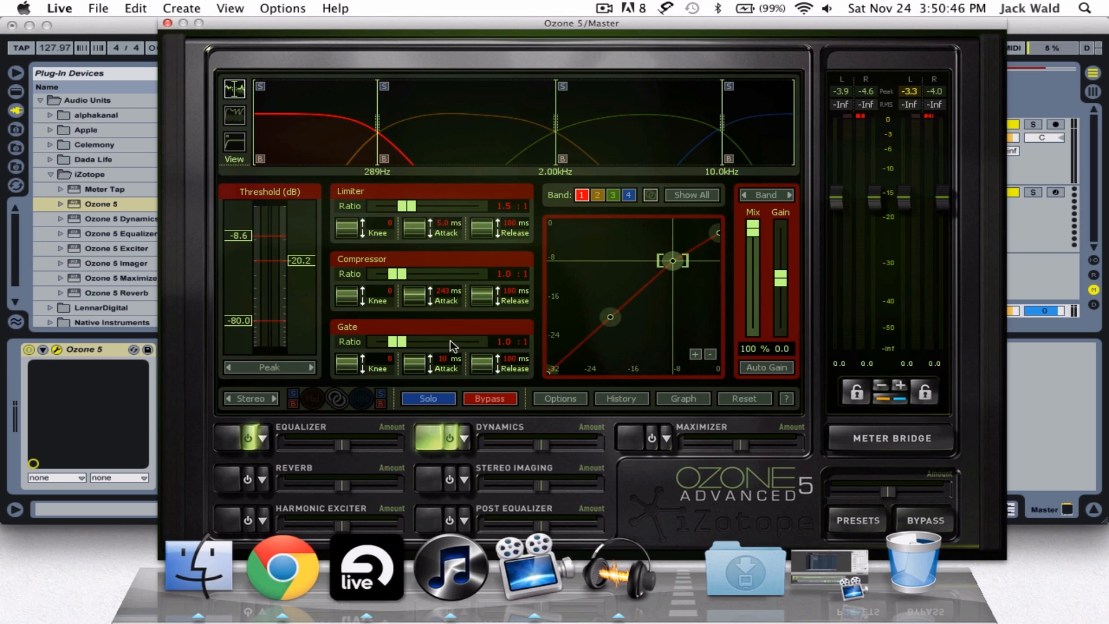
Close the Ozone 5 window, reopen it from the device on the Master track and dismiss the Preset Manager
{"action": "left_click", "coordinate": [168, 23]}
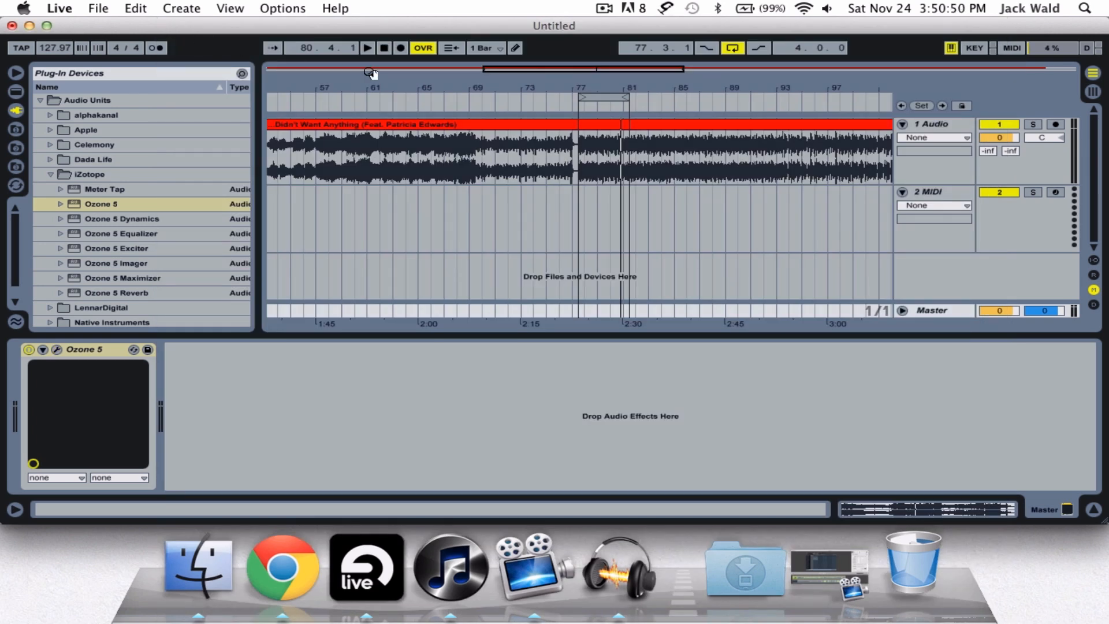
{"action": "left_click", "coordinate": [57, 351]}
{"action": "left_click", "coordinate": [56, 350]}
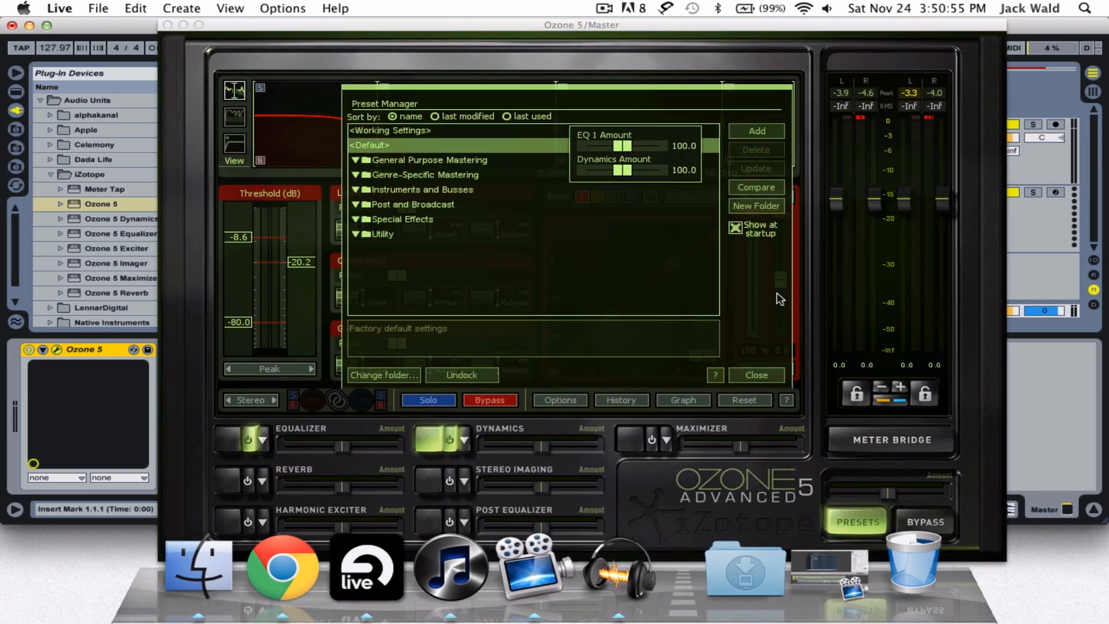
{"action": "left_click", "coordinate": [757, 376]}
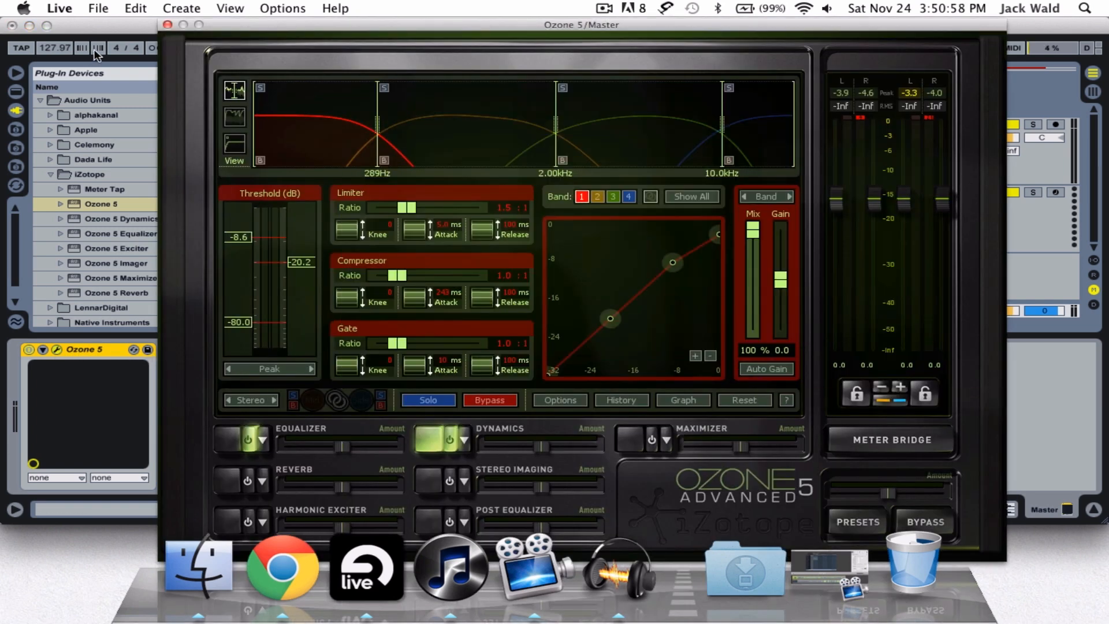